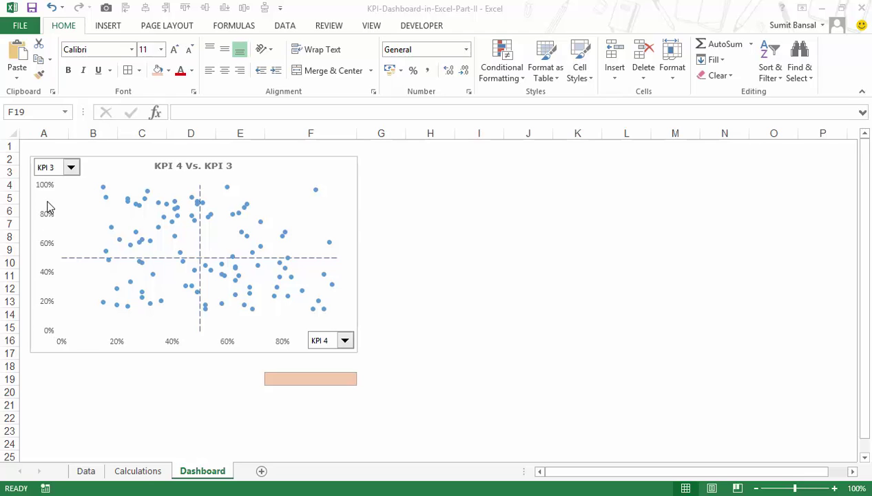
# - Set the scatter chart's vertical-axis selector to KPI 1 and its horizontal-axis selector to KPI 2
pyautogui.click(71, 170)
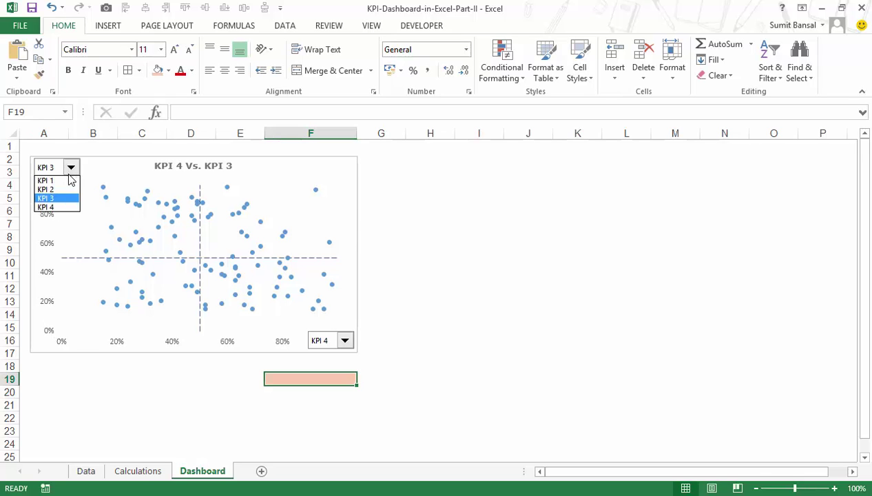
pyautogui.click(67, 181)
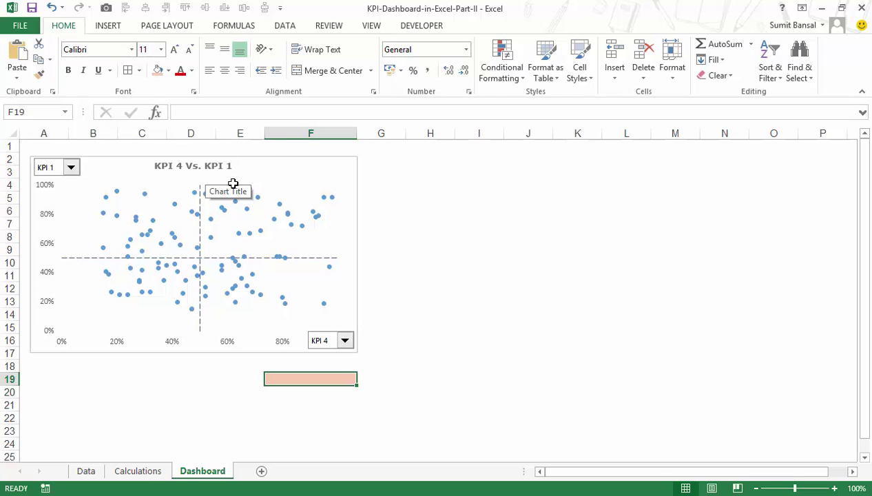
pyautogui.click(346, 340)
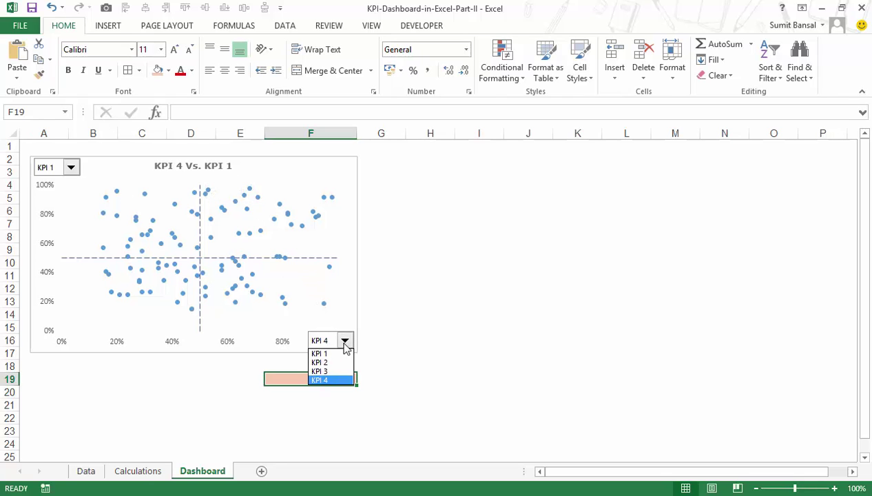
pyautogui.click(341, 362)
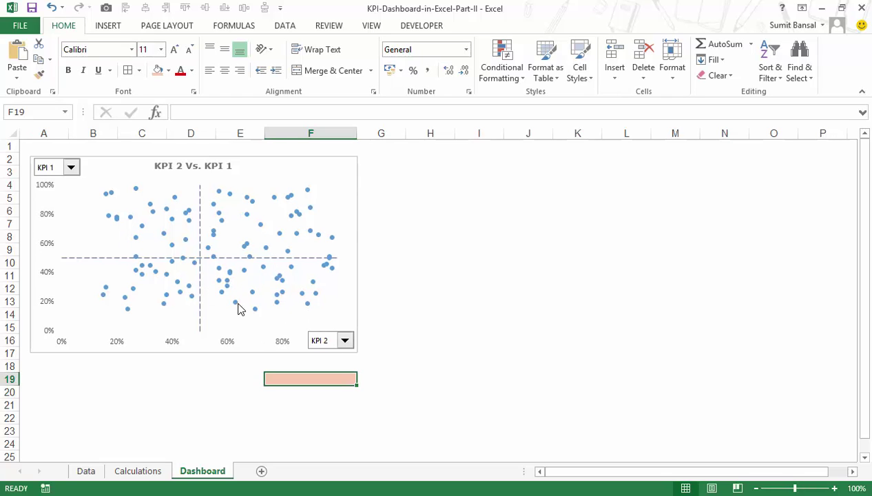
pyautogui.moveTo(239, 308)
# - Start a data validation rule for cell F19 on the Dashboard sheet that allows a List
pyautogui.click(282, 27)
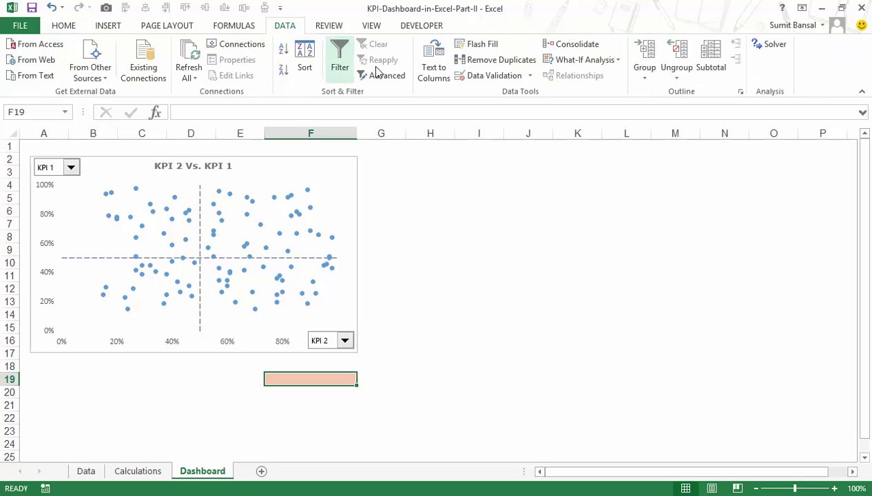
pyautogui.click(531, 76)
pyautogui.click(515, 92)
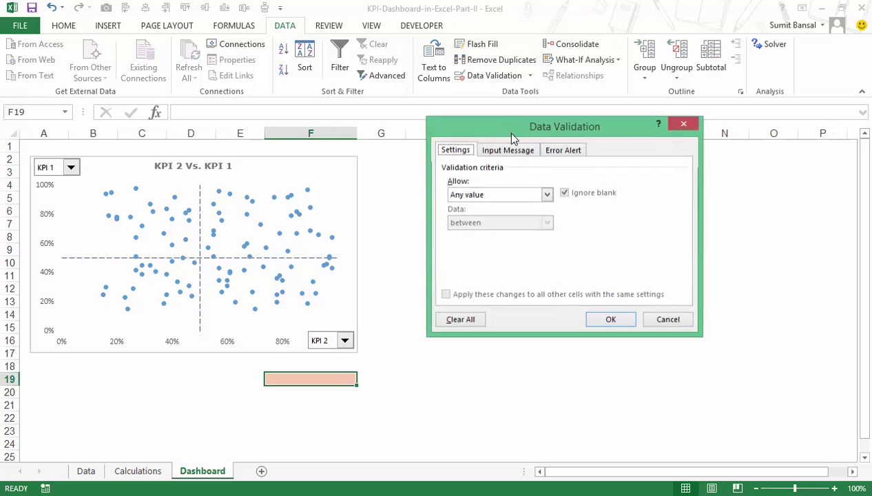
pyautogui.moveTo(511, 134); pyautogui.dragTo(494, 199)
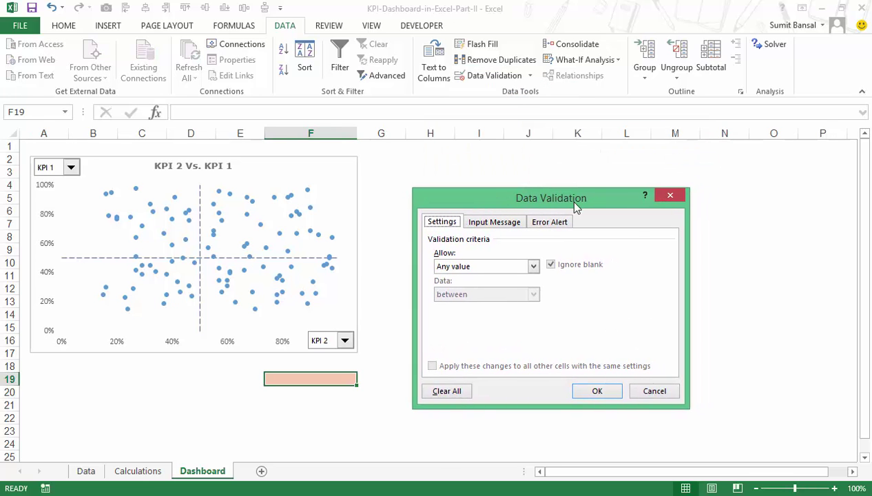
pyautogui.click(508, 268)
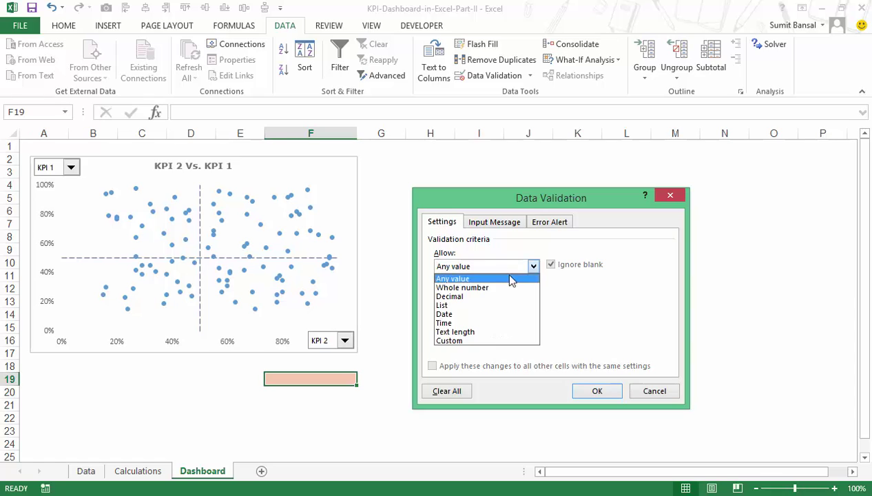
pyautogui.click(483, 305)
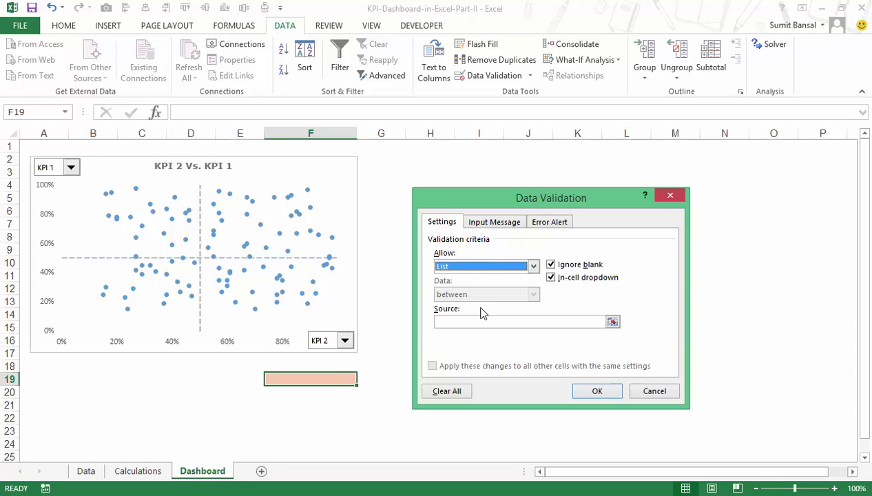
# - Use the company names in =Data!$A$2:$A$101 as the validation list's source and apply the rule
pyautogui.click(613, 324)
pyautogui.click(86, 471)
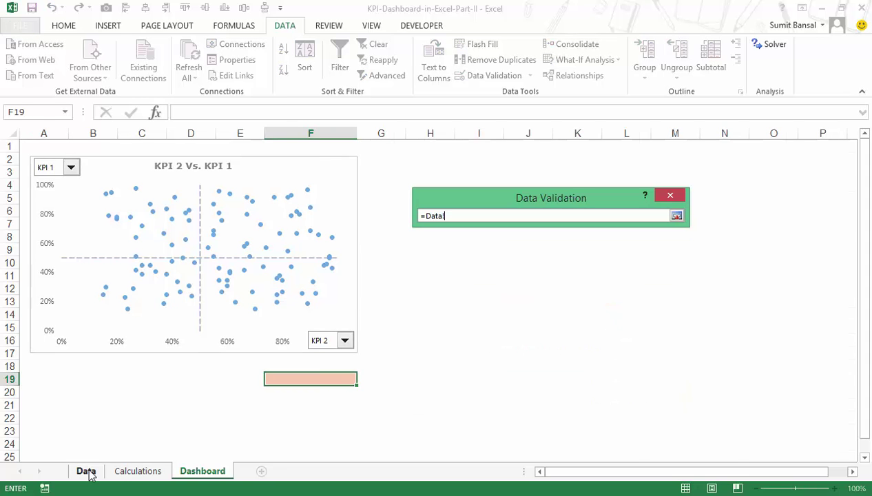
pyautogui.scroll(5, 736, 271)
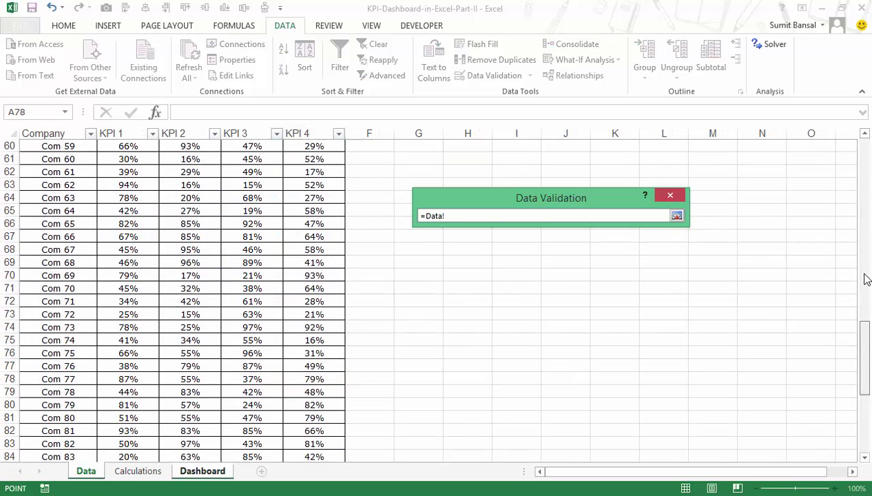
pyautogui.scroll(20, 866, 279)
pyautogui.click(66, 157)
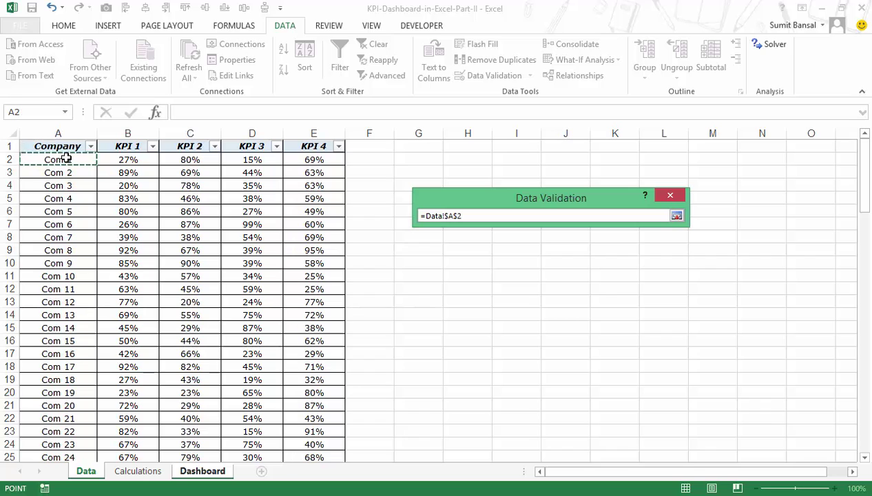
pyautogui.hotkey('ctrl', 'shift', 'Down')
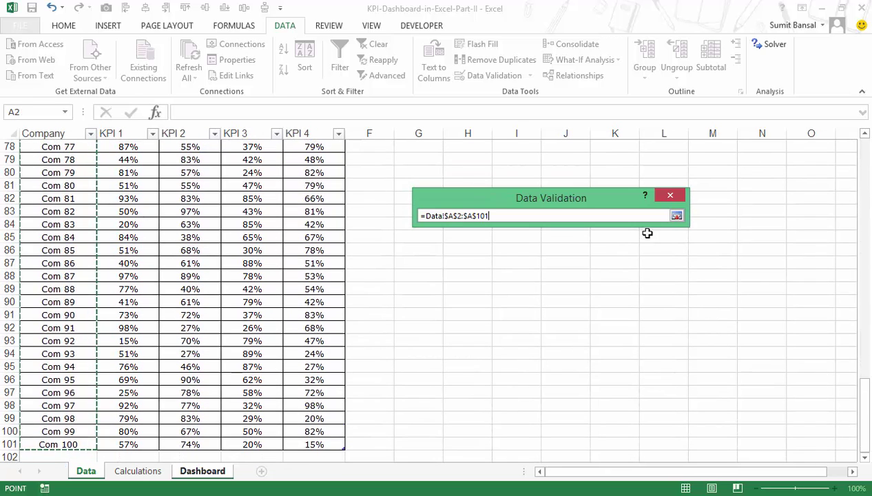
pyautogui.click(676, 216)
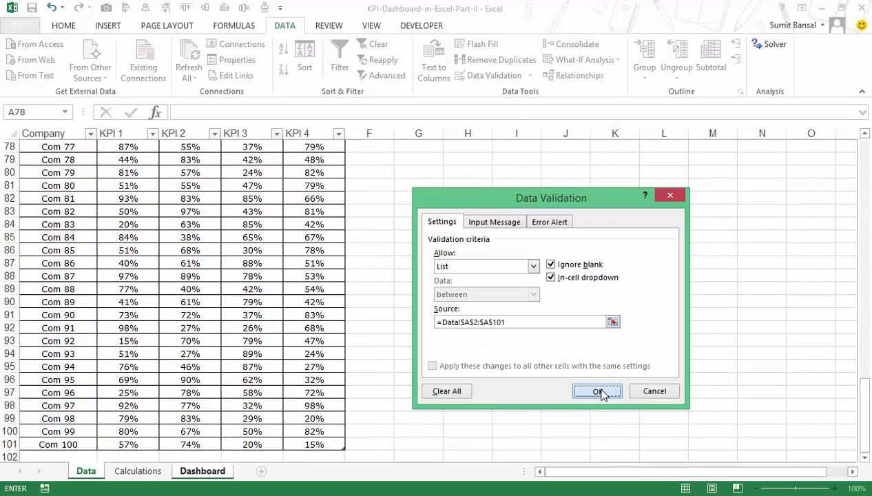
pyautogui.click(598, 391)
# - Choose Com 10 from the company drop-down list in cell F19
pyautogui.click(362, 378)
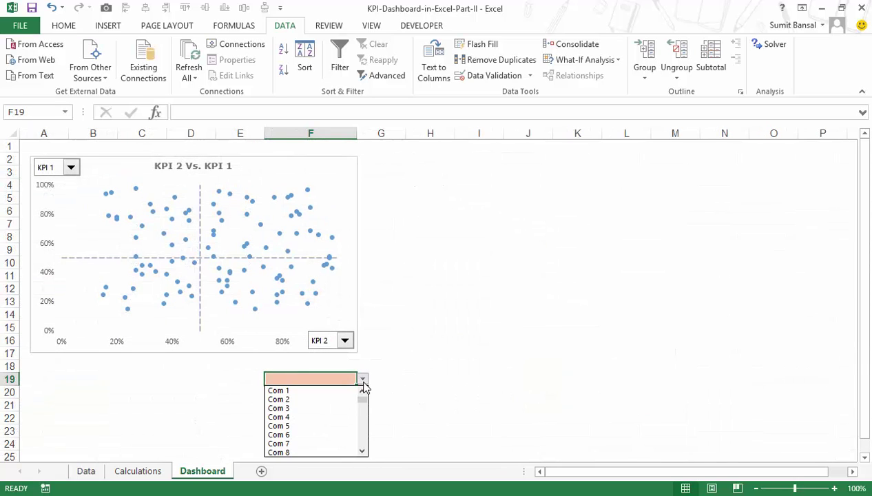
pyautogui.moveTo(365, 401); pyautogui.dragTo(330, 410)
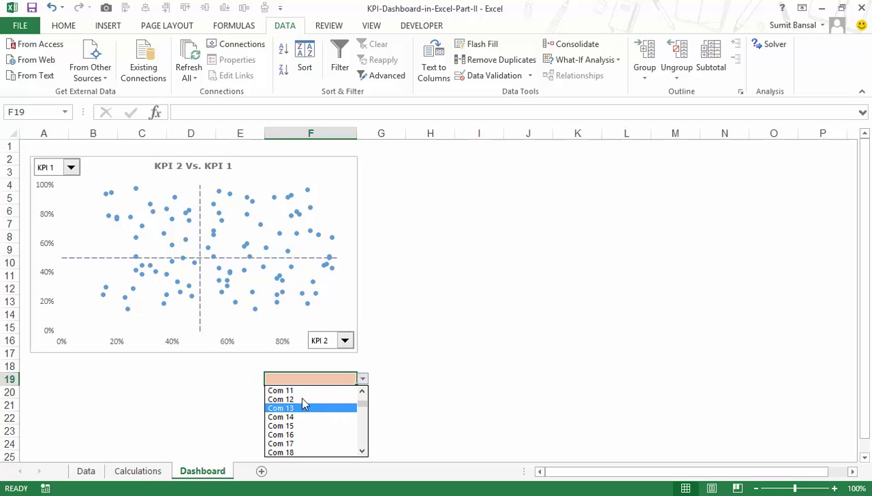
pyautogui.press('Escape')
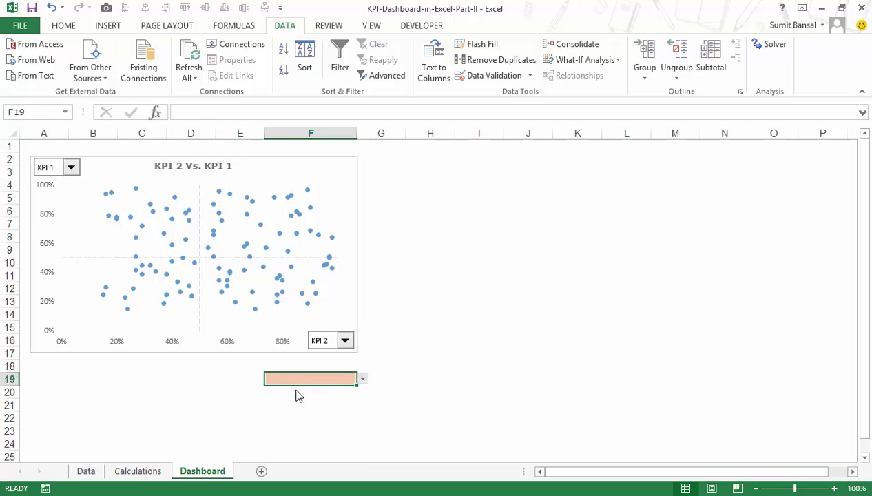
pyautogui.click(441, 381)
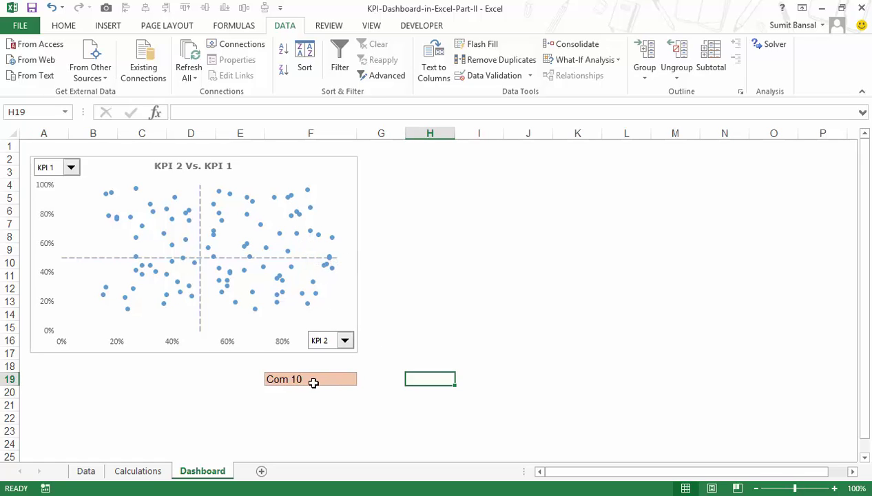
# - Link cell E24 under Spot The Company on the Calculations sheet to the selected company with =Dashboard!F19
pyautogui.click(137, 471)
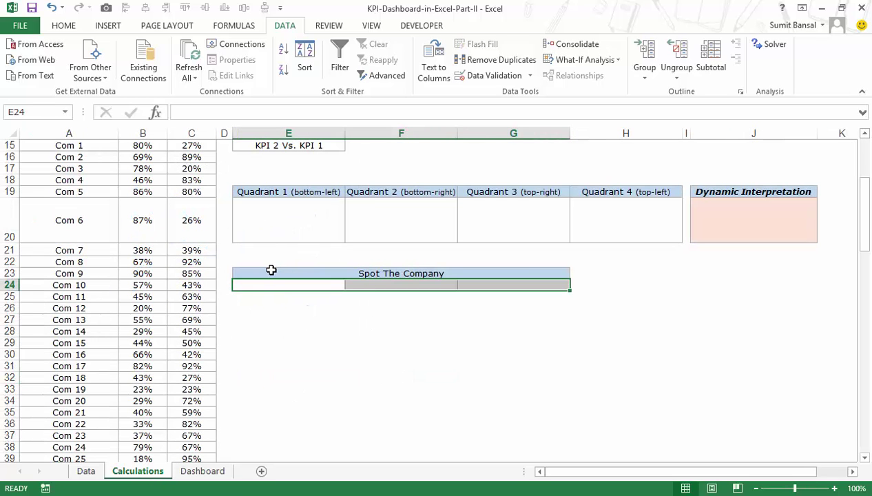
pyautogui.moveTo(271, 270); pyautogui.dragTo(484, 282)
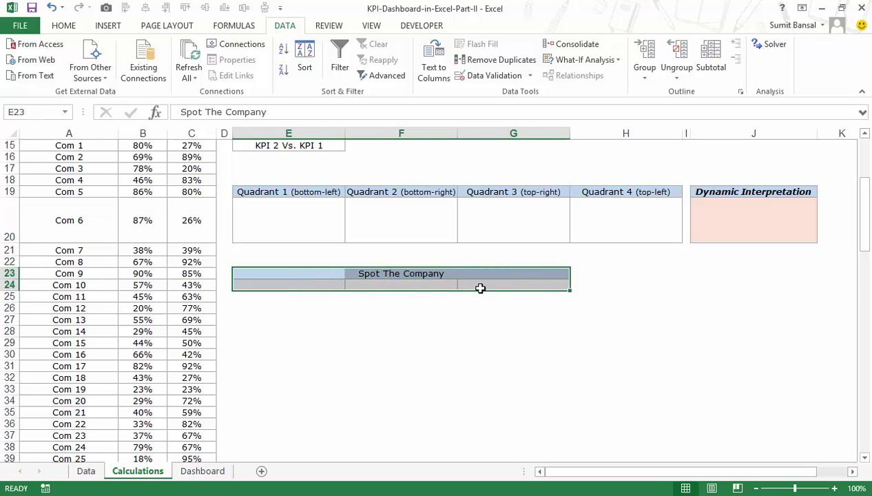
pyautogui.click(319, 286)
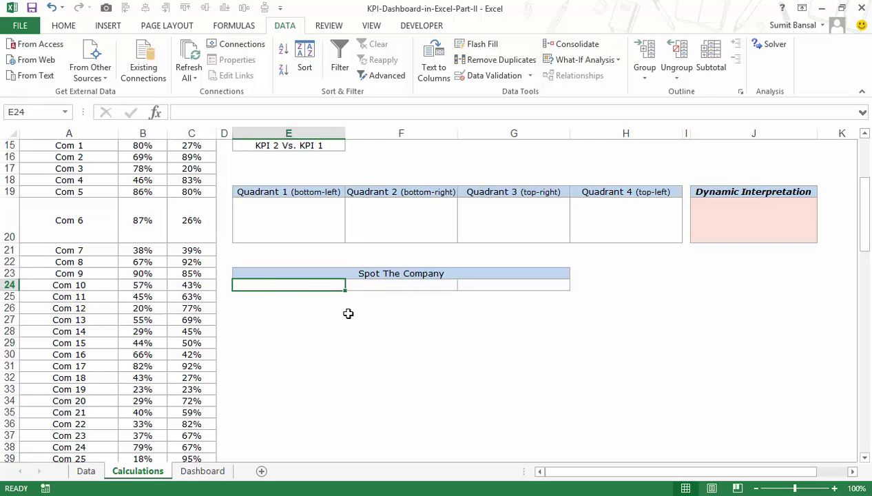
pyautogui.write('=')
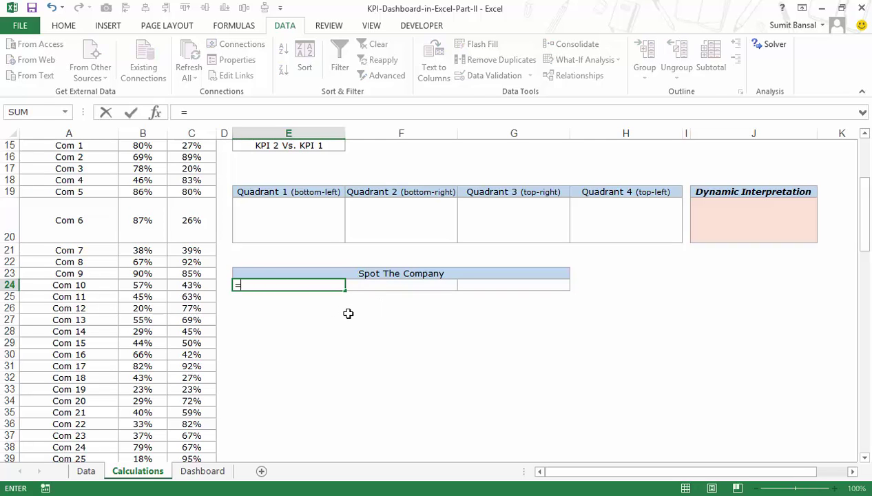
pyautogui.click(202, 471)
pyautogui.click(307, 379)
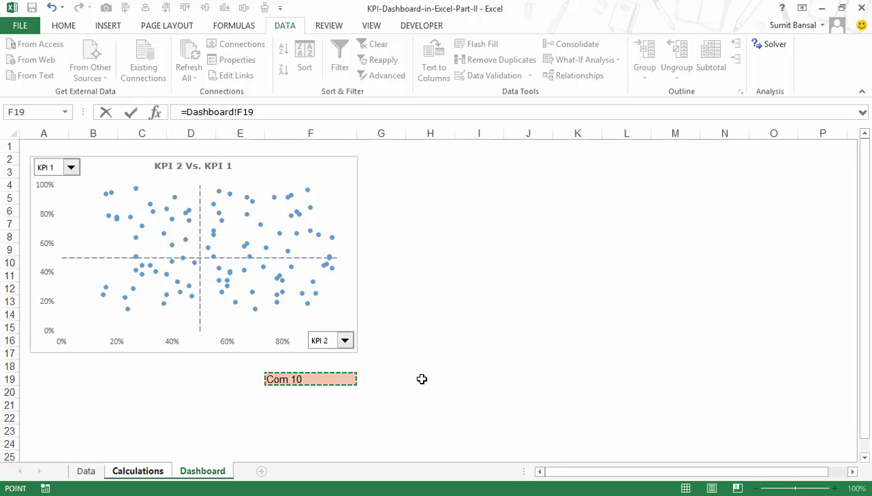
pyautogui.press('Return')
pyautogui.click(334, 289)
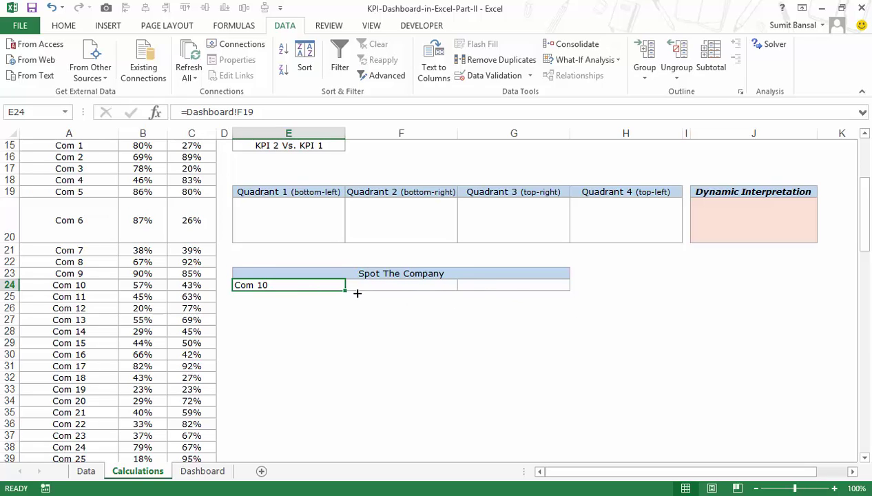
# - Begin a VLOOKUP formula in cell F24 with E24 as the lookup value
pyautogui.click(392, 285)
pyautogui.write('=vl')
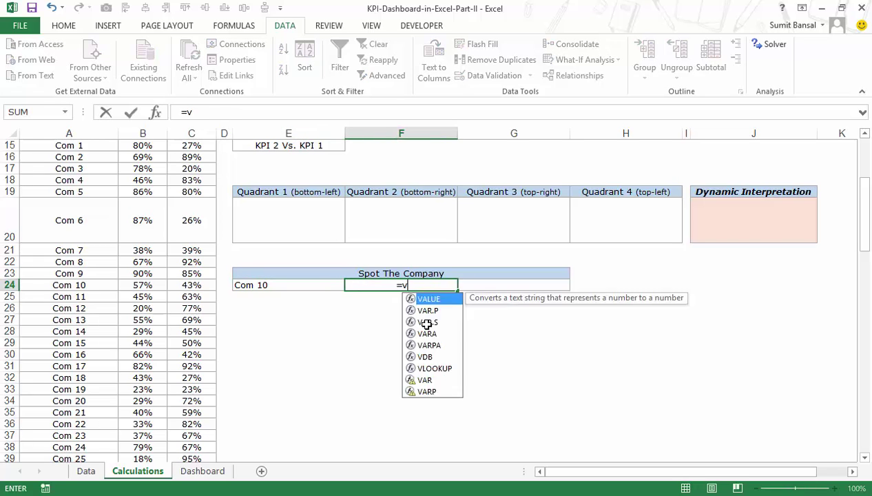
pyautogui.press('Tab')
pyautogui.press('Left')
pyautogui.write(',')
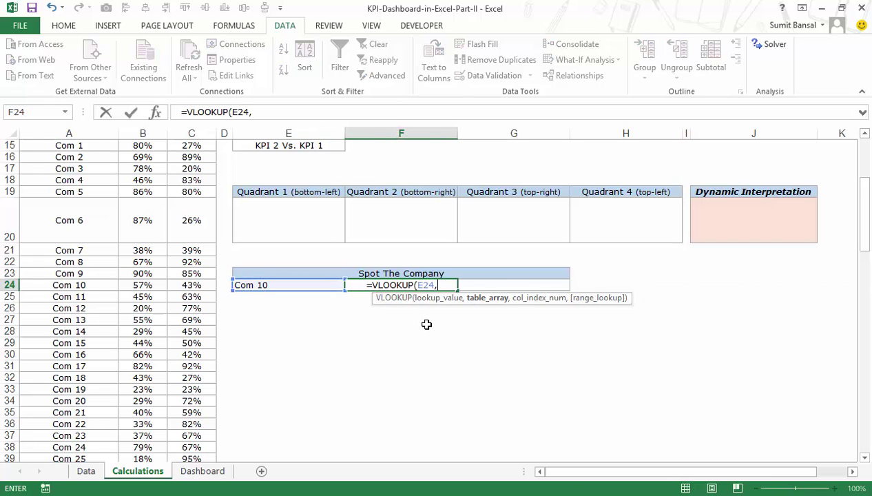
# - Add the chart data range A15:C114 as the VLOOKUP table array, locked as the absolute reference $A$15:$C$114
pyautogui.press('Left')
pyautogui.press('Left')
pyautogui.press('Left')
pyautogui.press('Left')
pyautogui.press('Left')
pyautogui.hotkey('ctrl', 'Up')
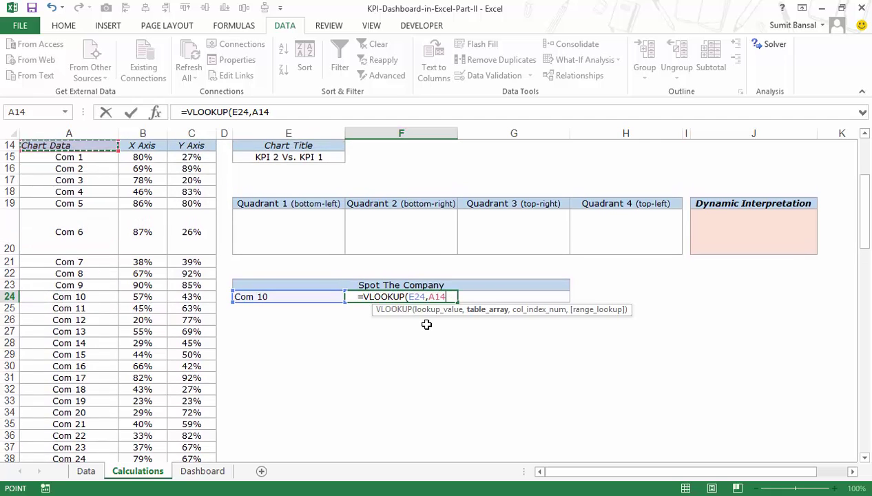
pyautogui.press('Down')
pyautogui.hotkey('ctrl', 'shift', 'Down')
pyautogui.hotkey('shift', 'Right')
pyautogui.hotkey('shift', 'Right')
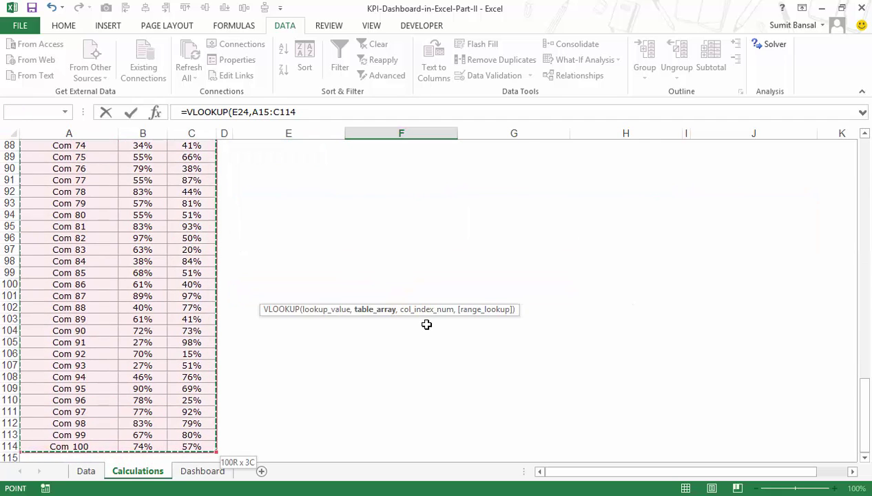
pyautogui.press('F4')
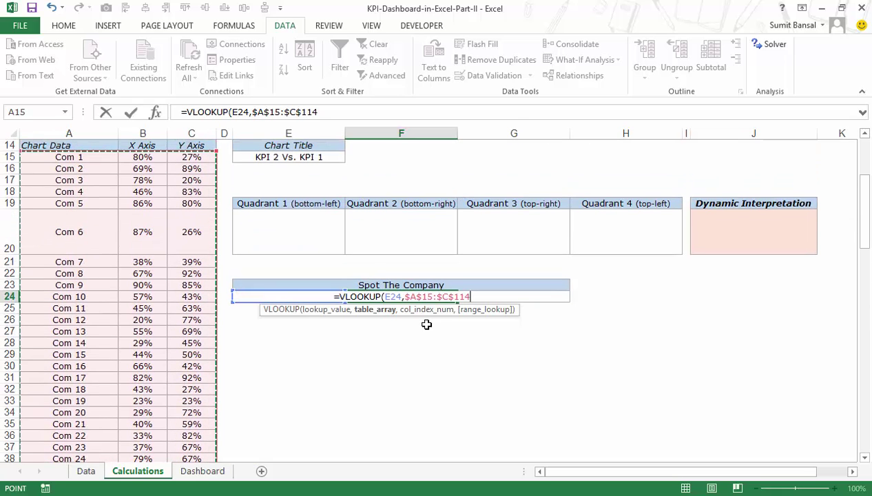
pyautogui.write(',')
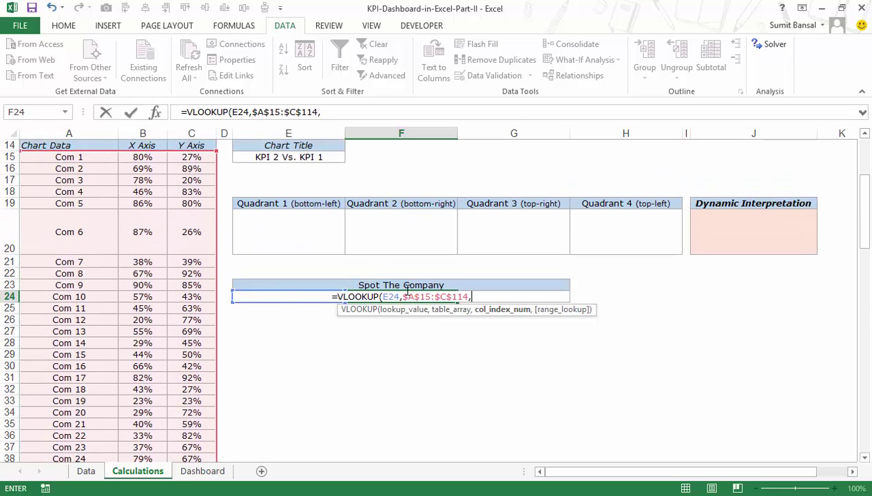
# - Finish the F24 VLOOKUP with column index 2 and range lookup 0, and compare it with the Com 10 row of the chart data
pyautogui.write('2,')
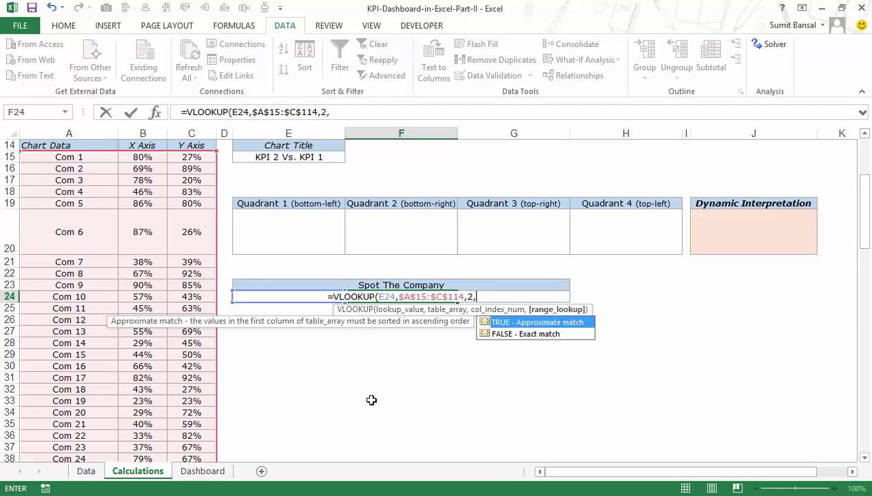
pyautogui.write('0')
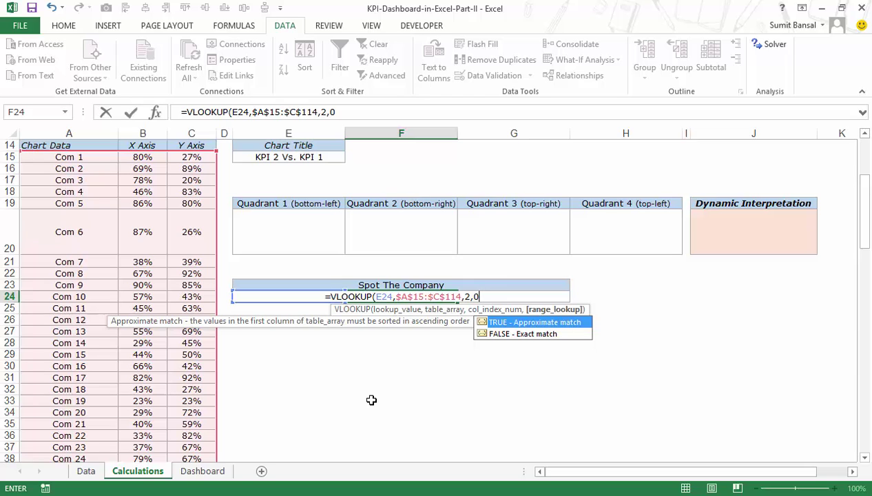
pyautogui.write(')')
pyautogui.press('Return')
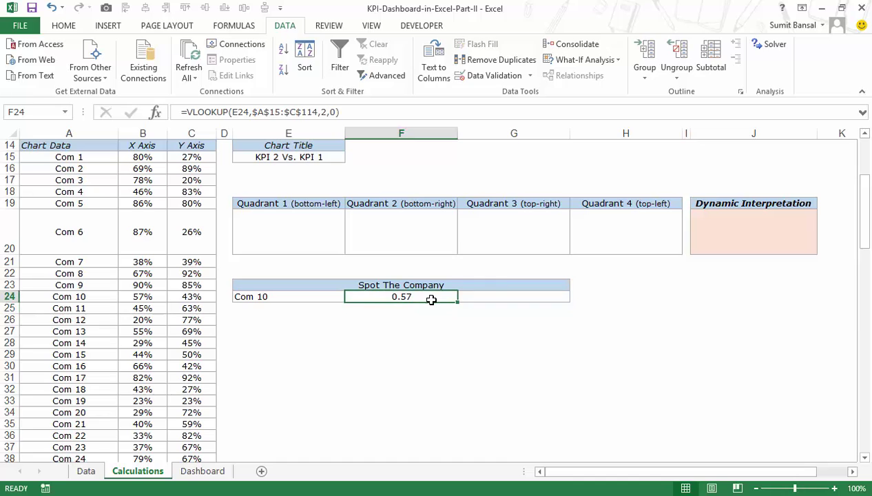
pyautogui.moveTo(81, 296); pyautogui.dragTo(196, 296)
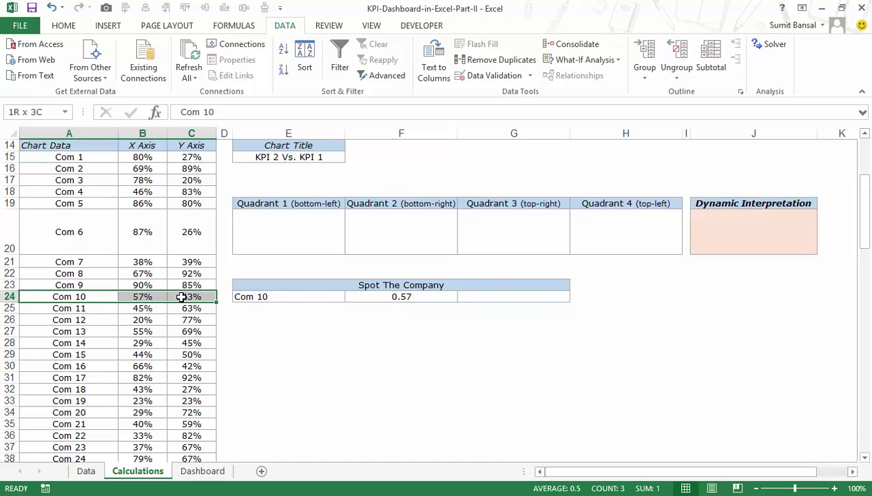
pyautogui.click(472, 293)
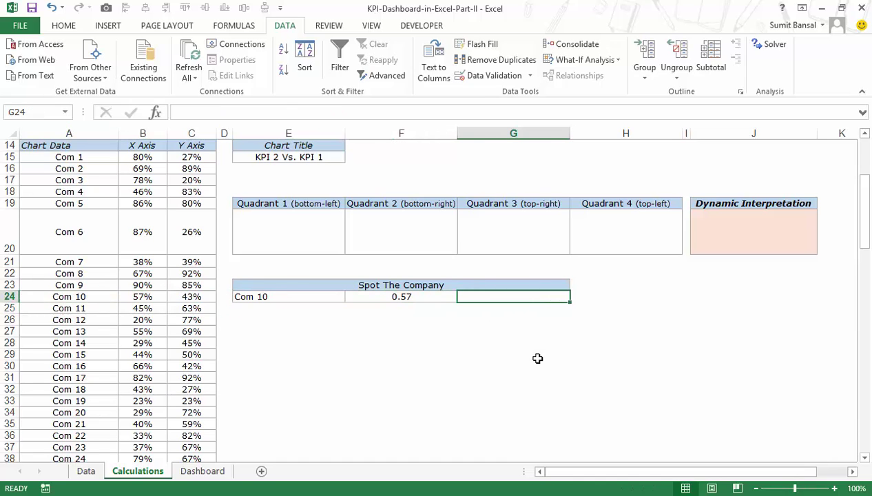
# - Begin a VLOOKUP formula in cell G24 with E24 as the lookup value
pyautogui.write('=vloo')
pyautogui.press('Tab')
pyautogui.press('Left')
pyautogui.press('Left')
pyautogui.write(',')
# - Add the chart data range A15:C114 as the G24 formula's table array, locked as $A$15:$C$114
pyautogui.press('Left')
pyautogui.press('Left')
pyautogui.press('Left')
pyautogui.press('Left')
pyautogui.press('Left')
pyautogui.press('Left')
pyautogui.hotkey('ctrl', 'Up')
pyautogui.press('Down')
pyautogui.hotkey('ctrl', 'shift', 'Down')
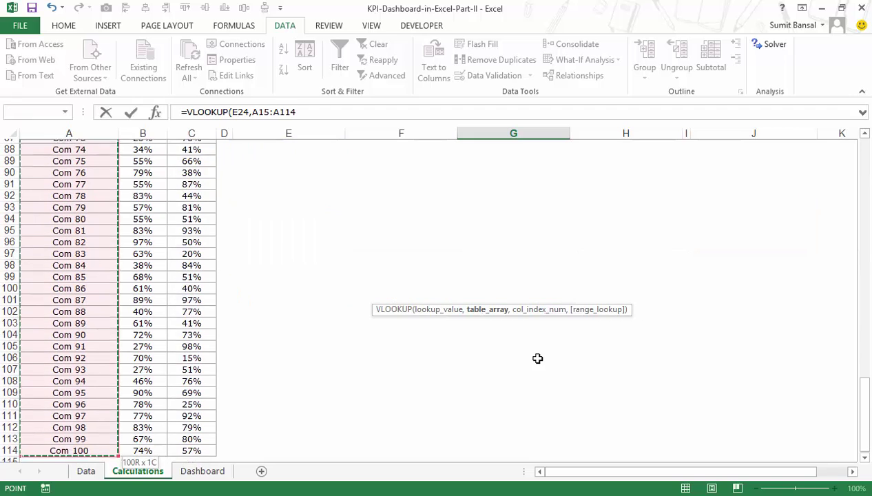
pyautogui.hotkey('shift', 'Right')
pyautogui.hotkey('shift', 'Right')
pyautogui.press('F4')
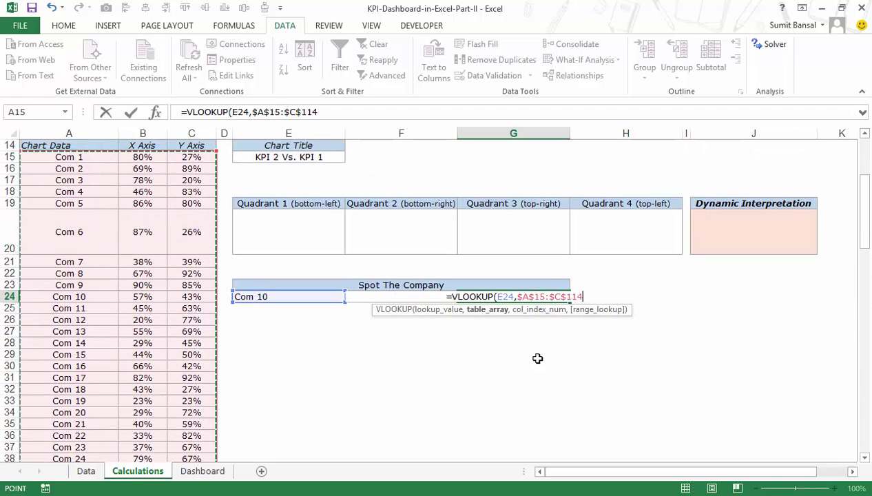
# - Finish the G24 VLOOKUP with column index 3 and range lookup 0, and select the looked-up pair F24:G24
pyautogui.write(',')
pyautogui.write('3,')
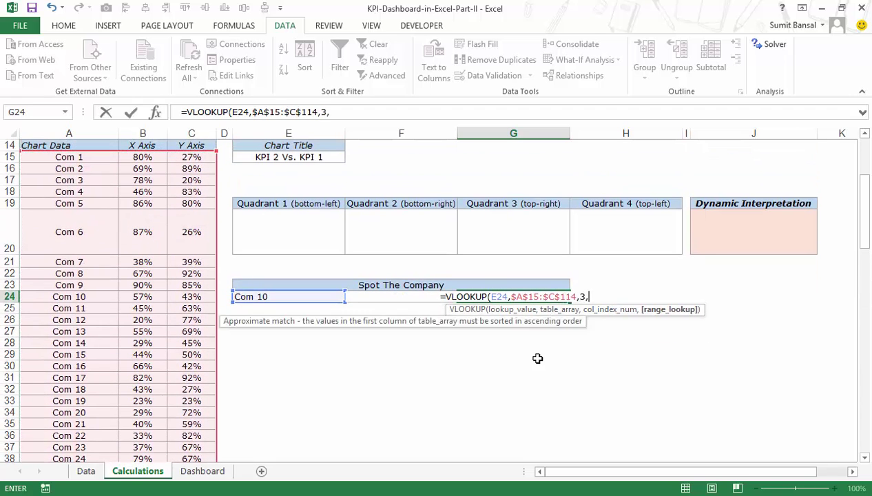
pyautogui.write('0)')
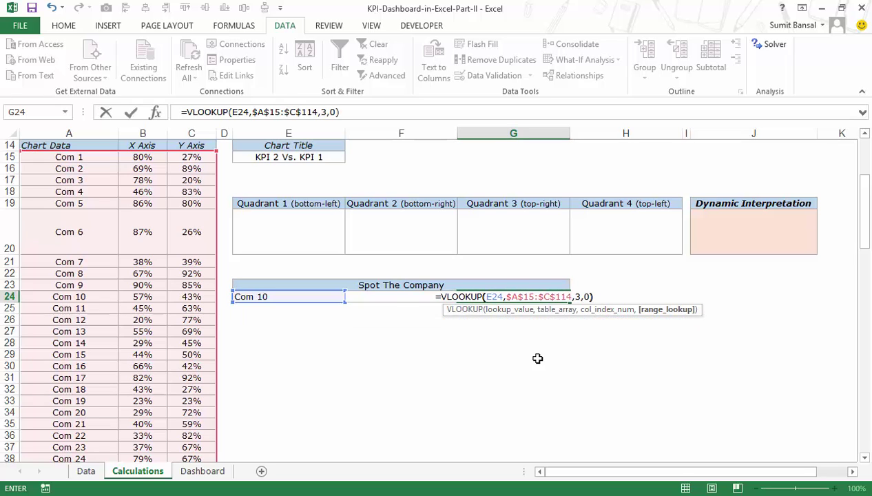
pyautogui.hotkey('ctrl', 'Return')
pyautogui.moveTo(414, 296); pyautogui.dragTo(458, 296)
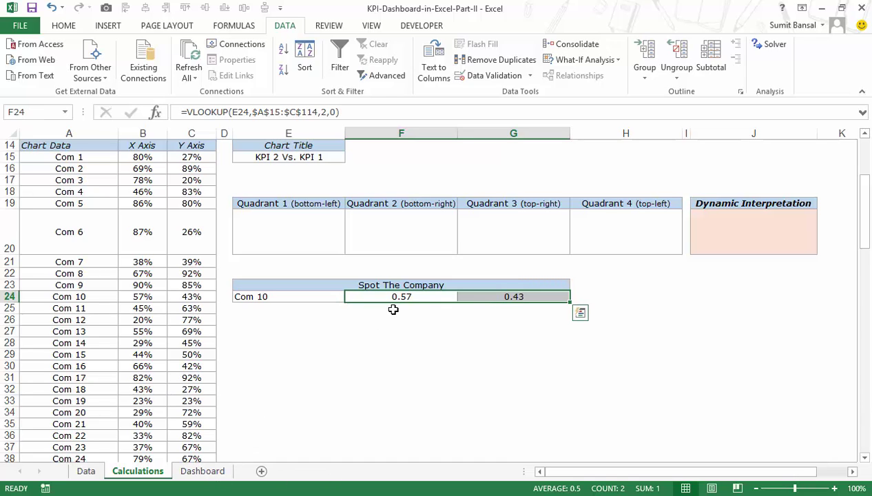
# - Add a new data series named Spot the Company to the scatter chart on the Dashboard sheet
pyautogui.click(207, 473)
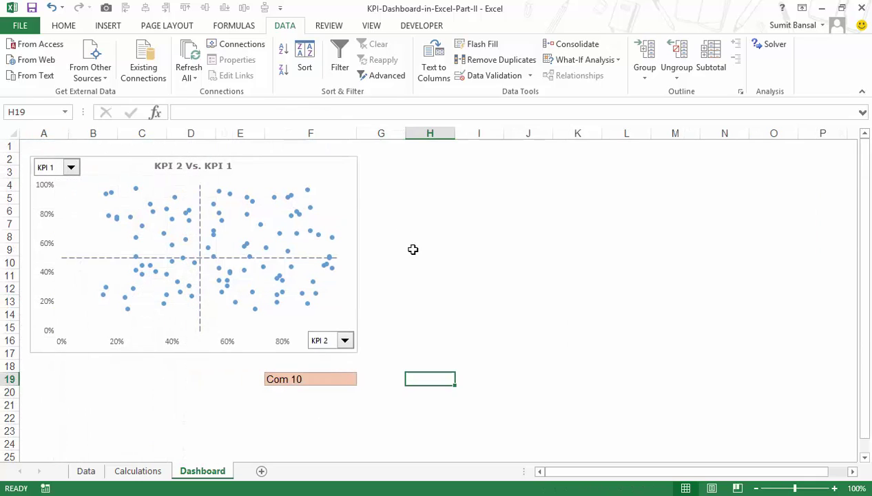
pyautogui.click(343, 159)
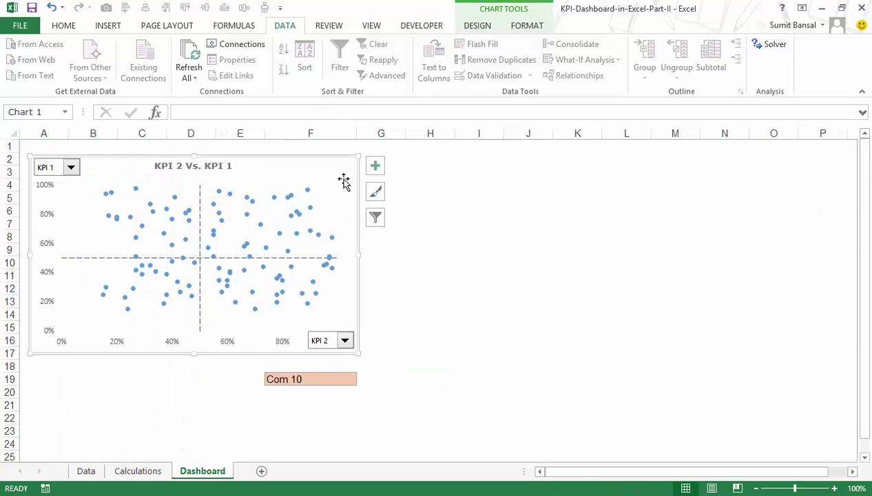
pyautogui.click(477, 28)
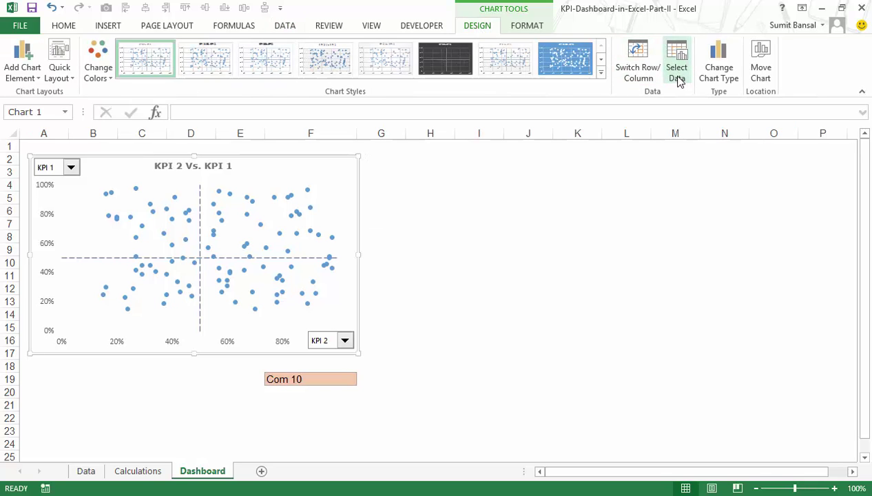
pyautogui.click(678, 81)
pyautogui.moveTo(557, 214); pyautogui.dragTo(627, 115)
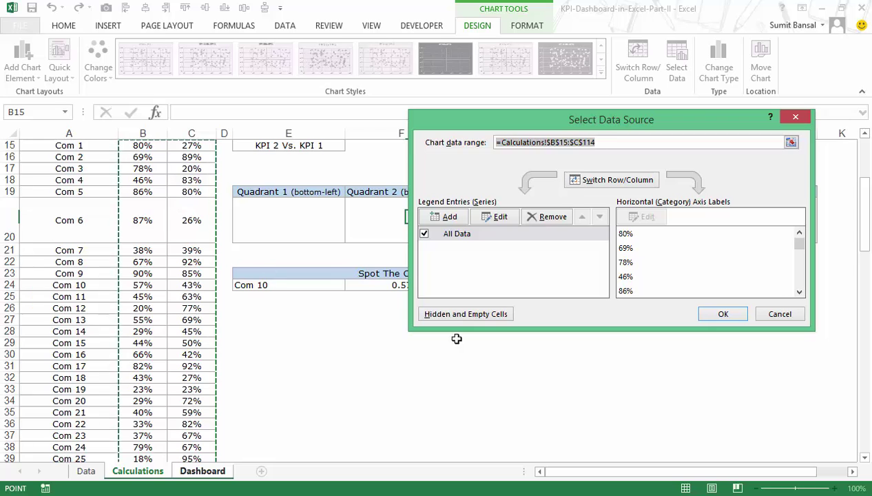
pyautogui.click(447, 216)
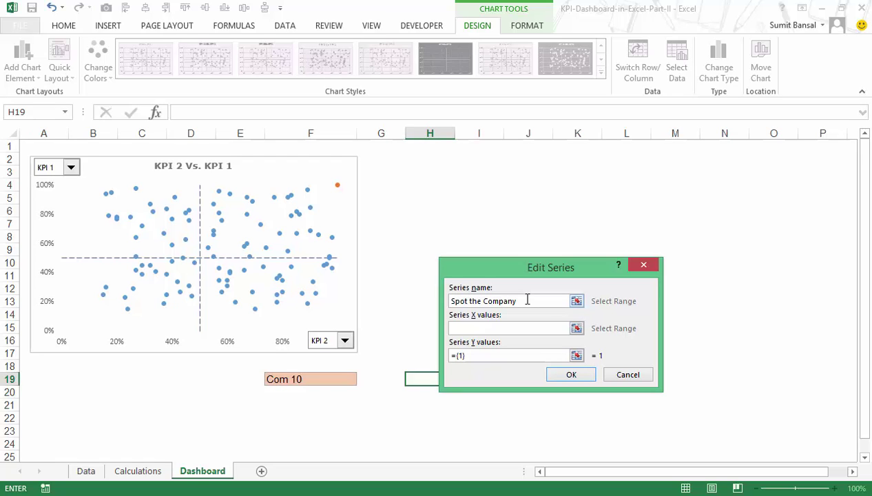
# - Set the new series' X values to cell F24 on the Calculations sheet
pyautogui.click(576, 328)
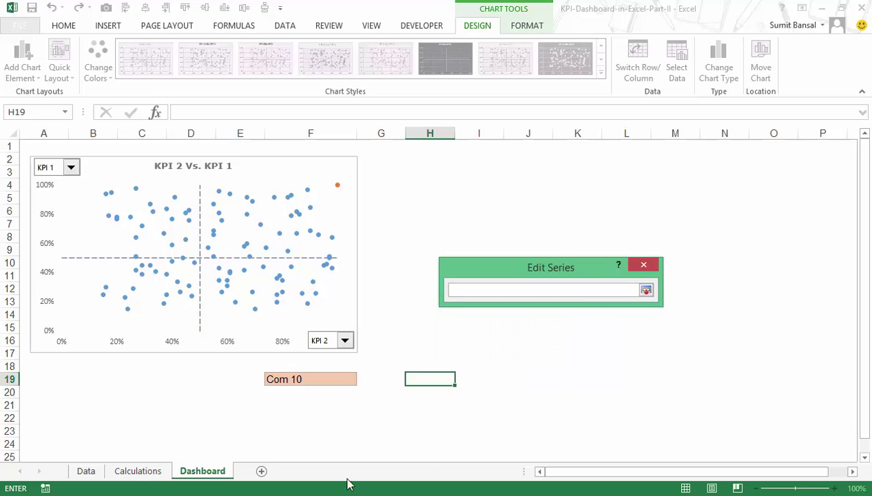
pyautogui.click(138, 471)
pyautogui.click(412, 286)
pyautogui.click(647, 354)
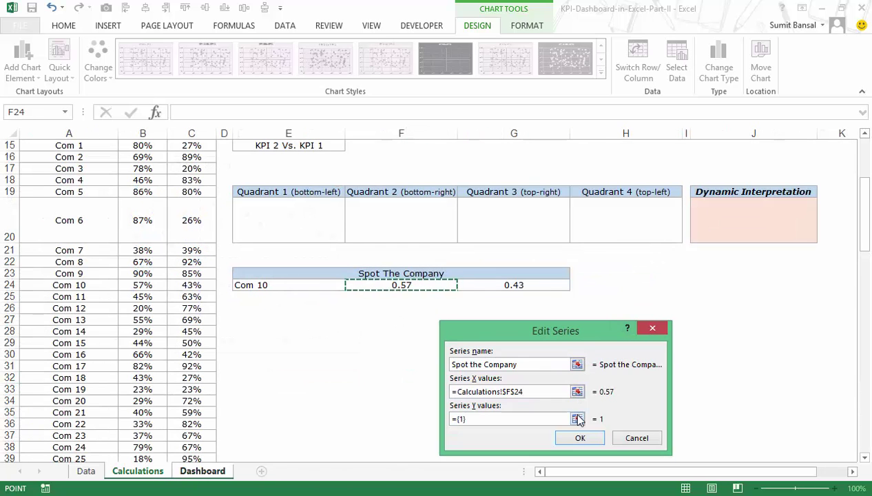
# - Set the new series' Y values to cell G24 on the Calculations sheet and apply the chart's data source changes
pyautogui.click(576, 416)
pyautogui.click(513, 284)
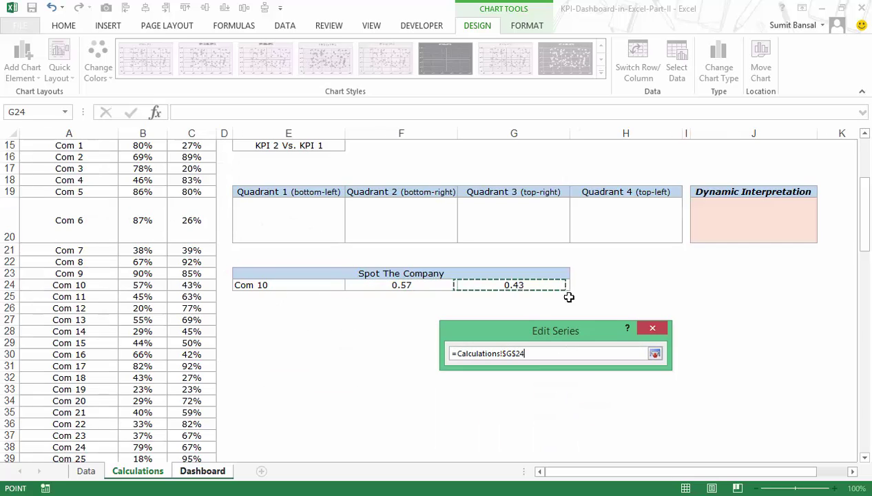
pyautogui.click(654, 353)
pyautogui.click(579, 439)
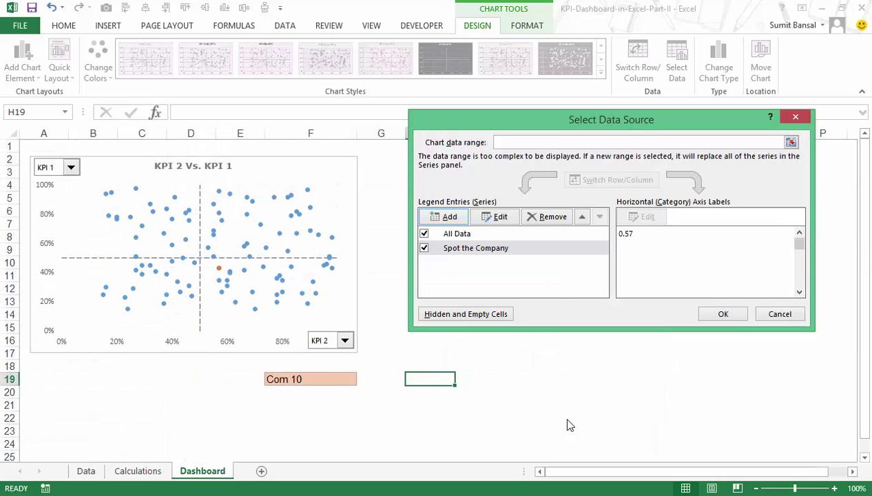
pyautogui.click(712, 315)
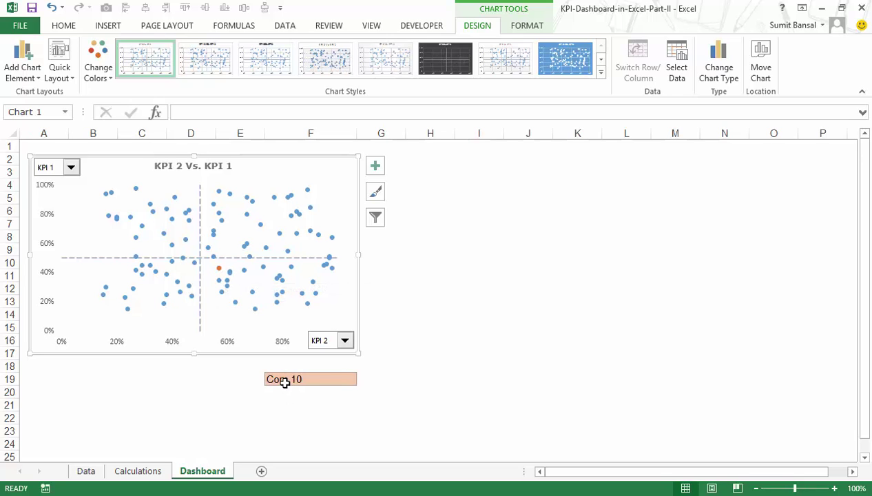
# - Choose Com 14 from the company drop-down in F19 and check the highlighted point in the scatter chart
pyautogui.click(317, 378)
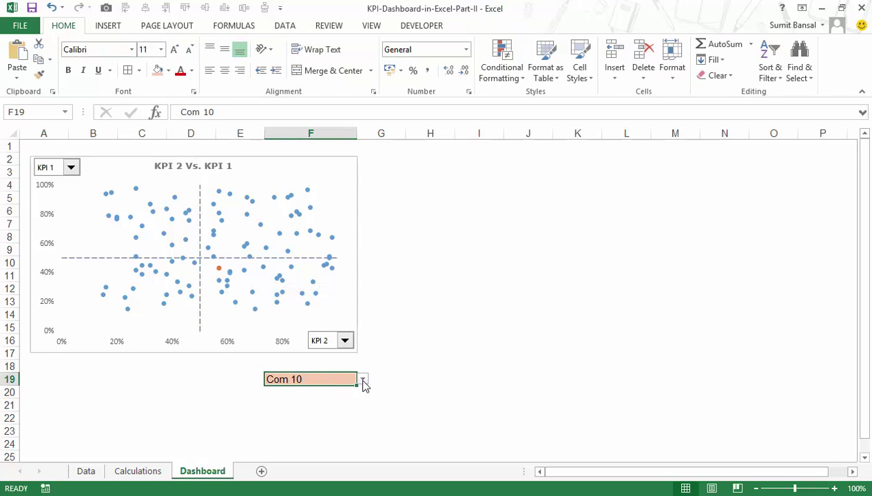
pyautogui.click(363, 381)
pyautogui.click(337, 421)
pyautogui.moveTo(141, 267)
pyautogui.moveTo(165, 296)
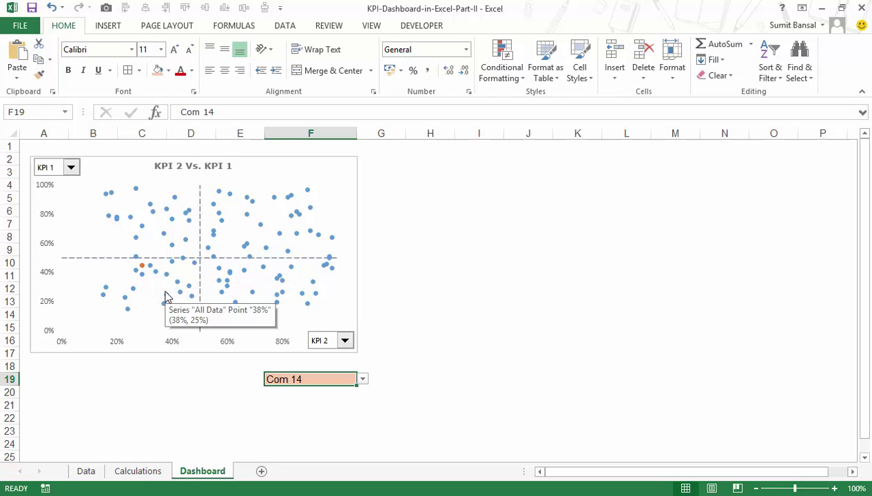
# - Give the Spot the Company series a built-in circle marker with a larger size
pyautogui.click(142, 267)
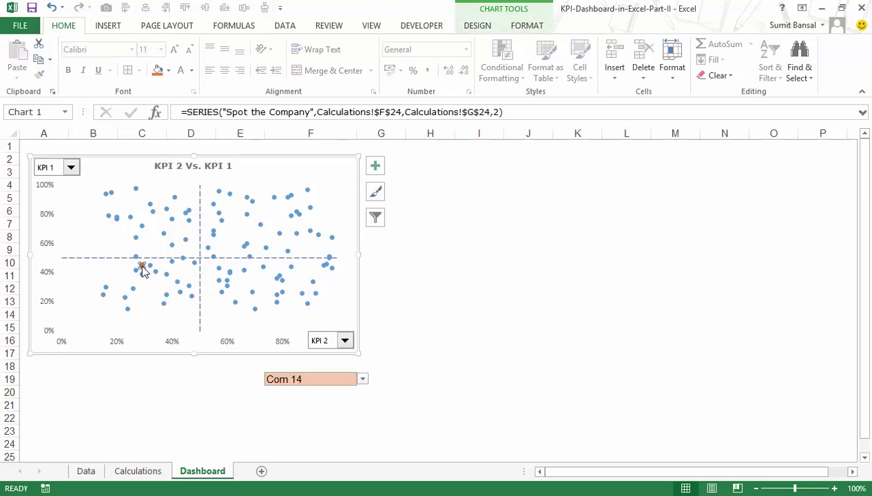
pyautogui.rightClick(142, 266)
pyautogui.click(204, 393)
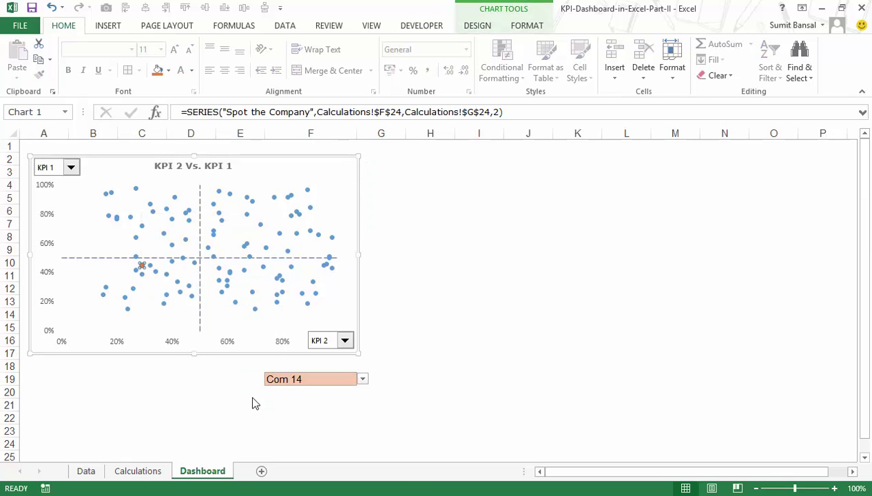
pyautogui.click(697, 189)
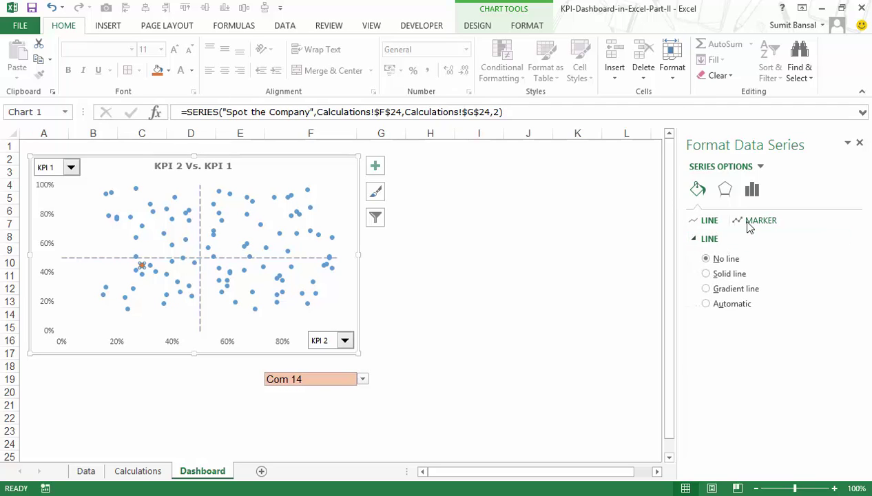
pyautogui.click(771, 222)
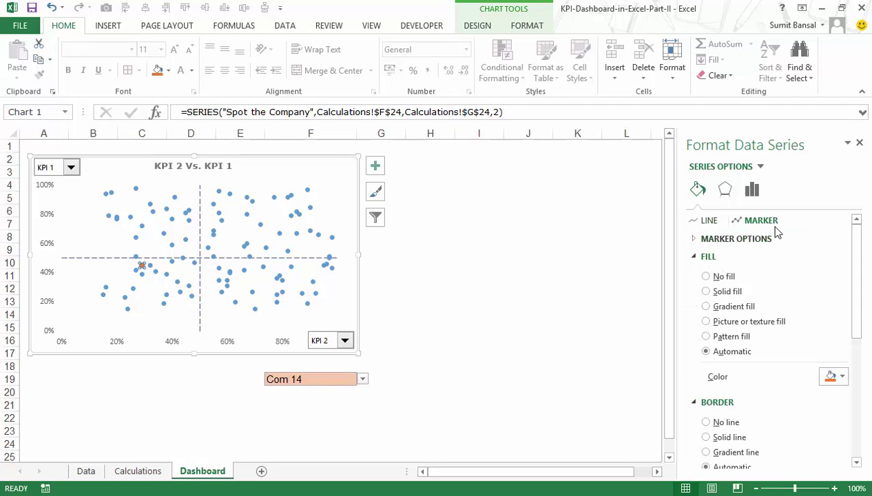
pyautogui.click(698, 238)
pyautogui.click(705, 288)
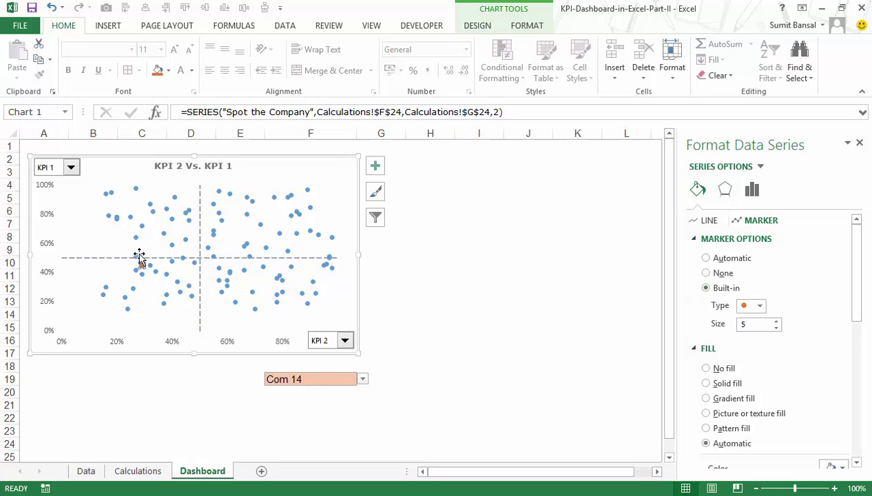
pyautogui.doubleClick(743, 323)
pyautogui.click(560, 299)
# - Set the marker fill of the Spot the Company series to No fill
pyautogui.moveTo(135, 264)
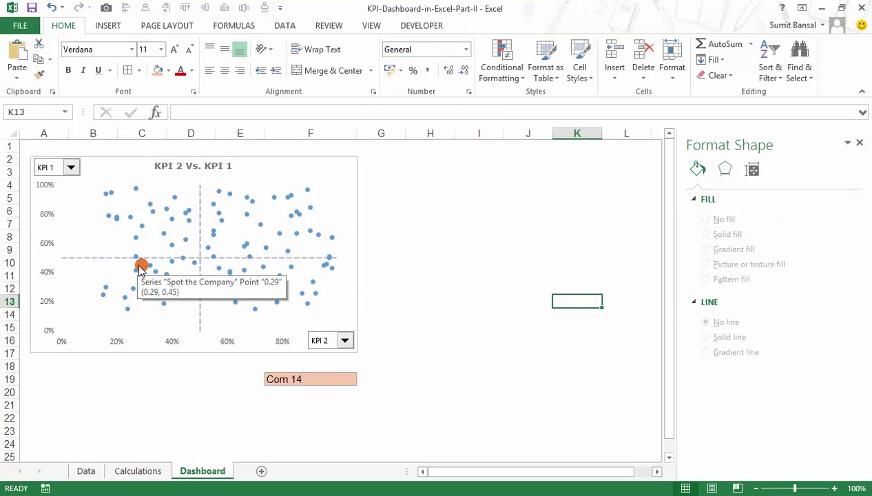
pyautogui.click(140, 268)
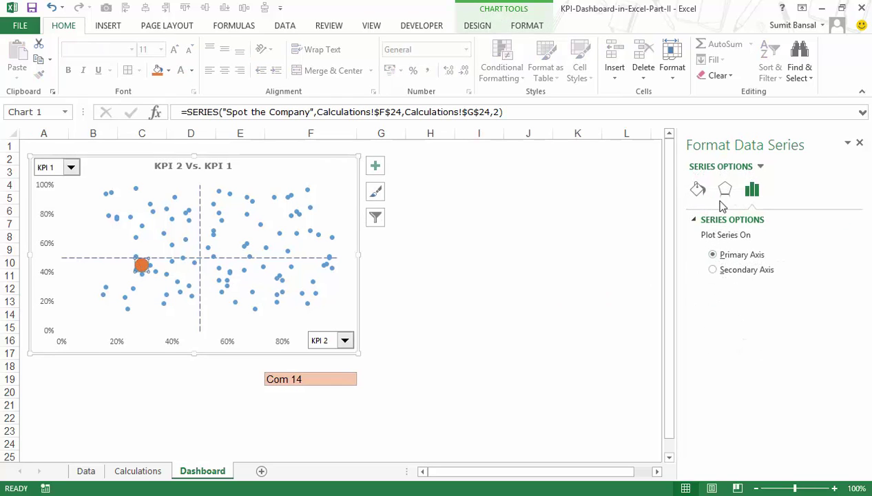
pyautogui.click(697, 189)
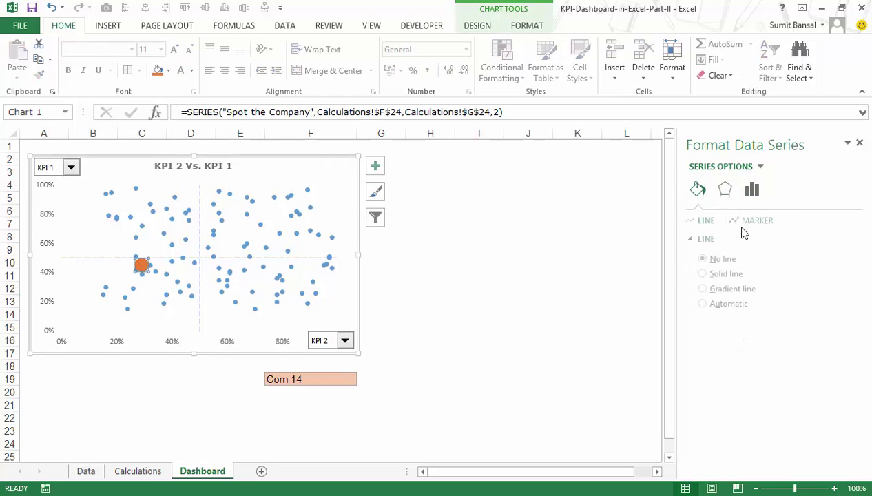
pyautogui.click(758, 220)
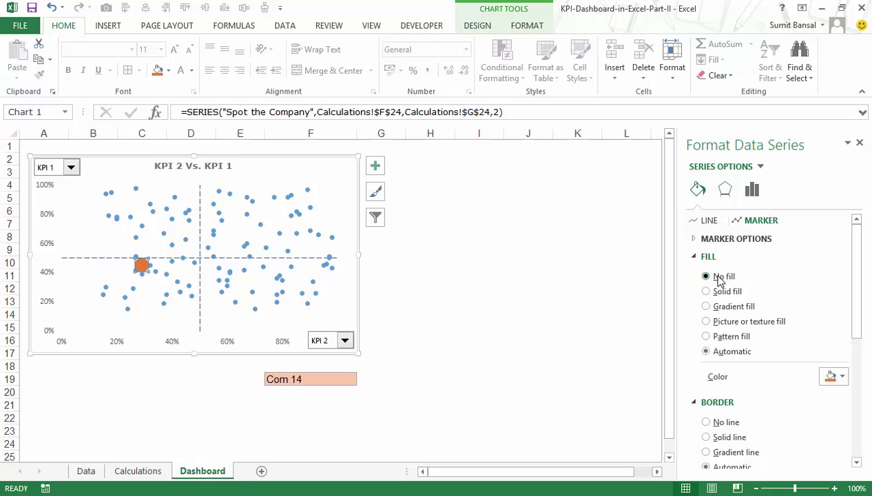
pyautogui.click(718, 277)
# - Give the Spot the Company marker a solid dark red border 1.25 pt wide
pyautogui.click(718, 410)
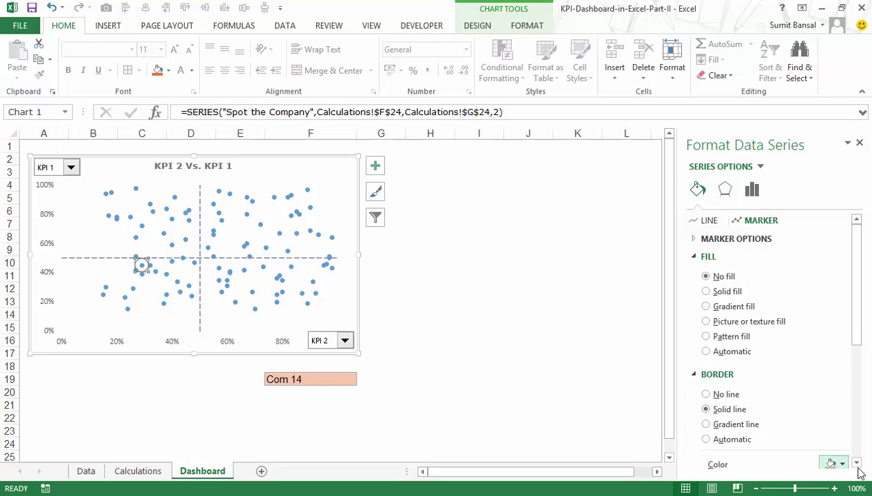
pyautogui.click(834, 461)
pyautogui.click(758, 403)
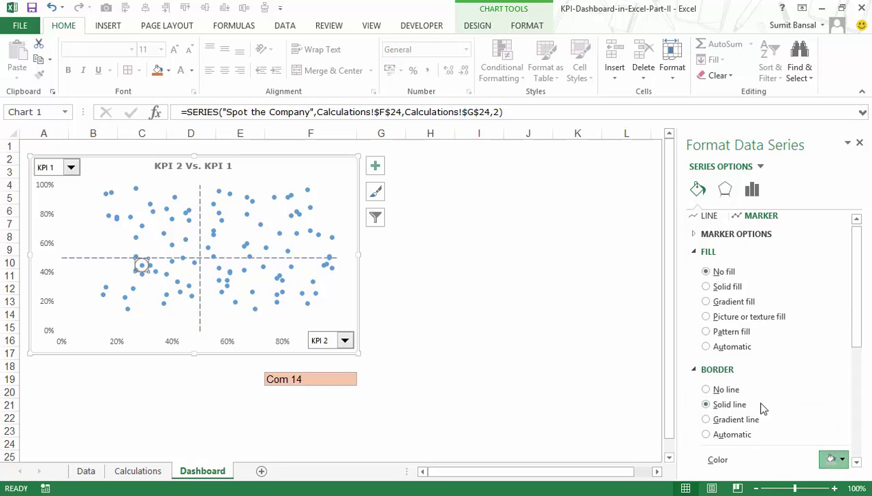
pyautogui.scroll(-3, 813, 352)
pyautogui.click(843, 396)
pyautogui.click(843, 397)
# - Change the marker border's dash type to square dot and deselect the chart to check the dotted circle
pyautogui.scroll(-2, 782, 328)
pyautogui.scroll(-1, 782, 327)
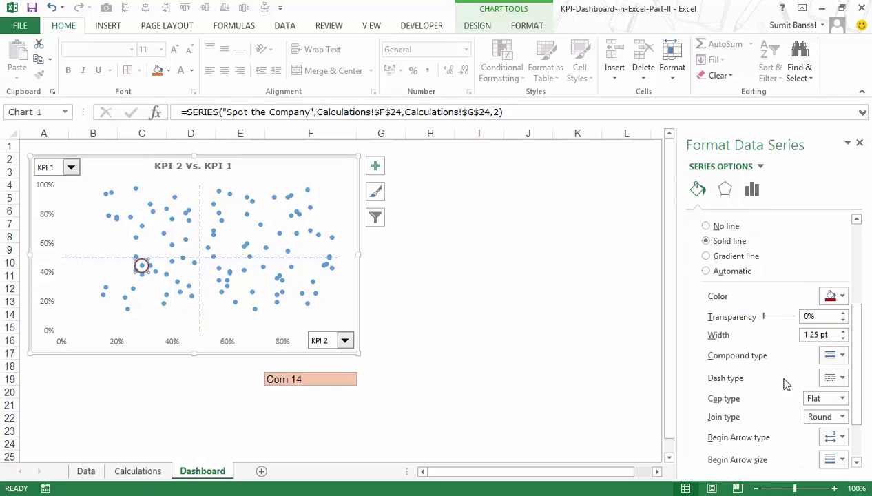
pyautogui.click(841, 378)
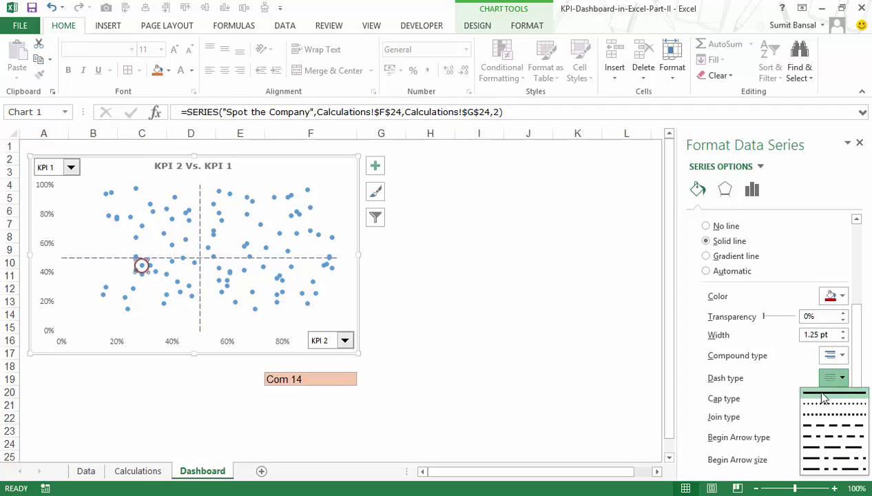
pyautogui.click(833, 413)
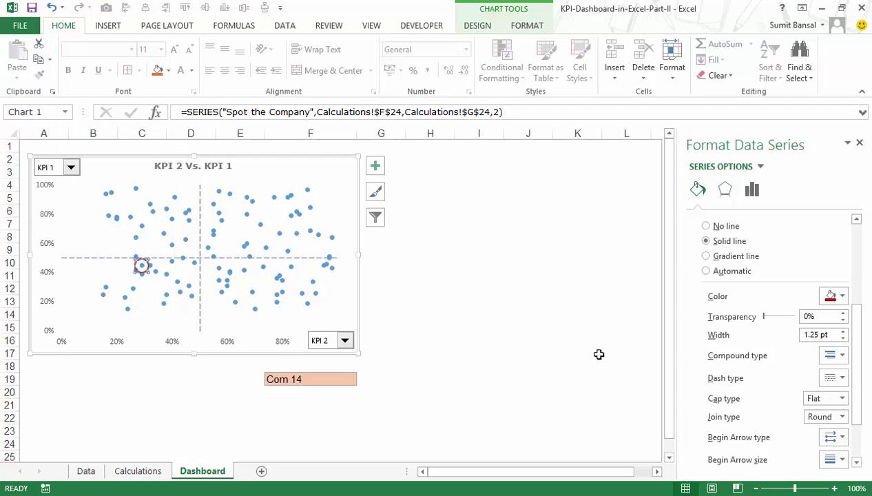
pyautogui.click(542, 338)
pyautogui.click(512, 300)
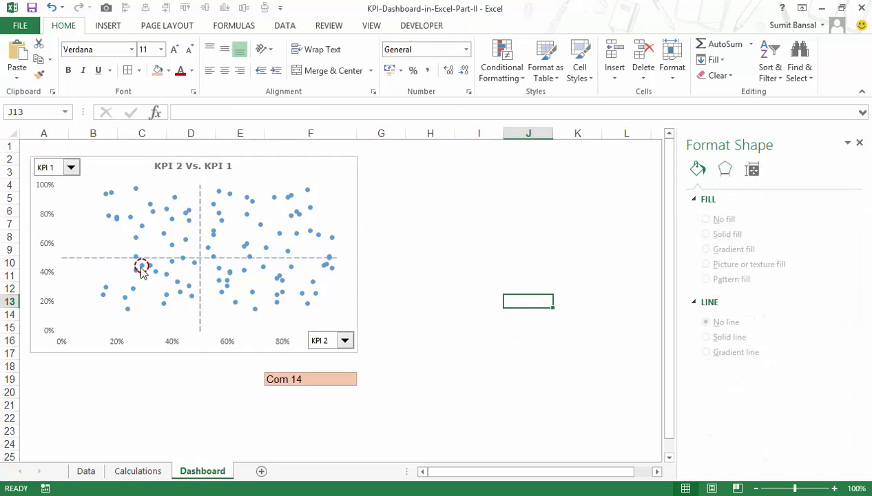
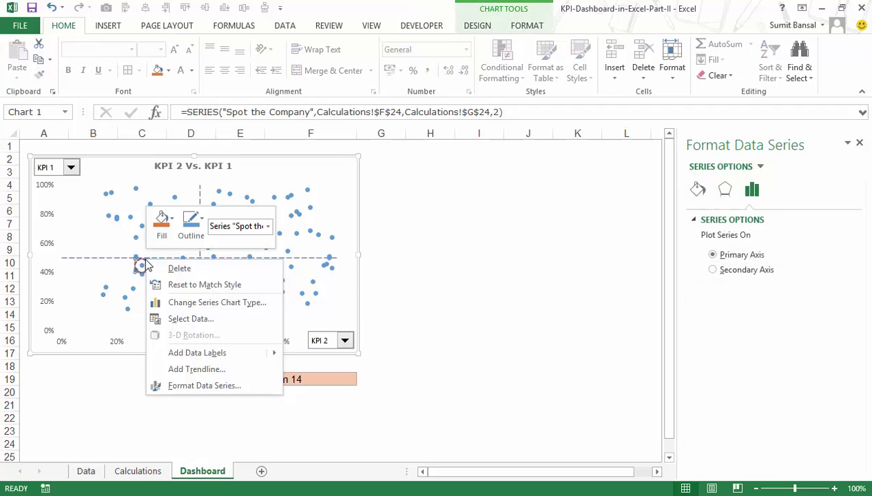
# - Add a data label to the Spot the Company point and select the label for formatting
pyautogui.moveTo(245, 355)
pyautogui.click(303, 354)
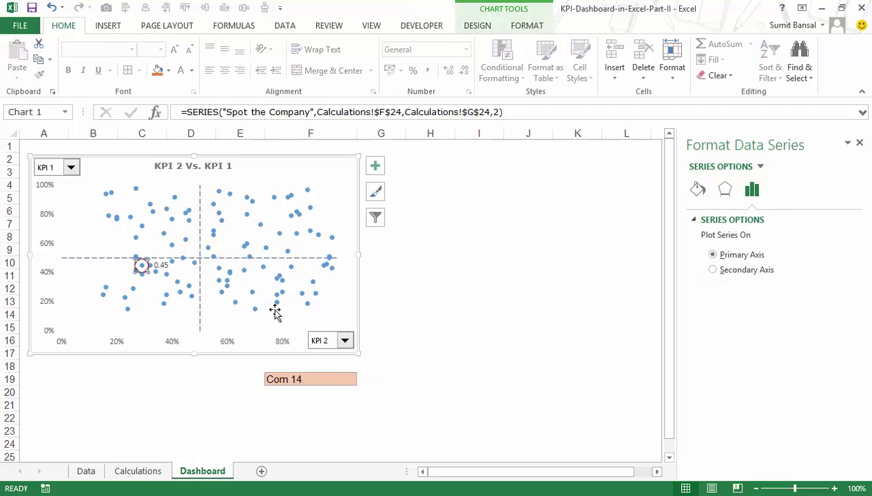
pyautogui.click(163, 270)
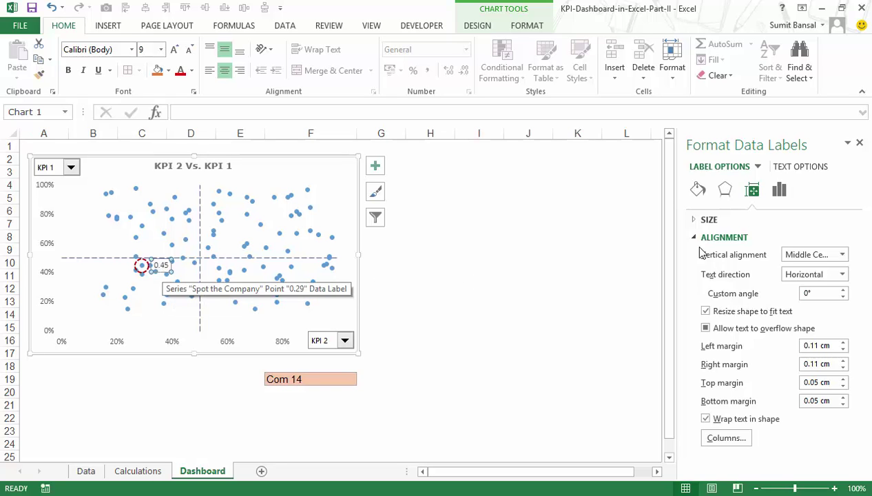
# - Make the data label take its text from cell E24 of the Calculations sheet, with the Y value and leader lines turned off
pyautogui.click(793, 169)
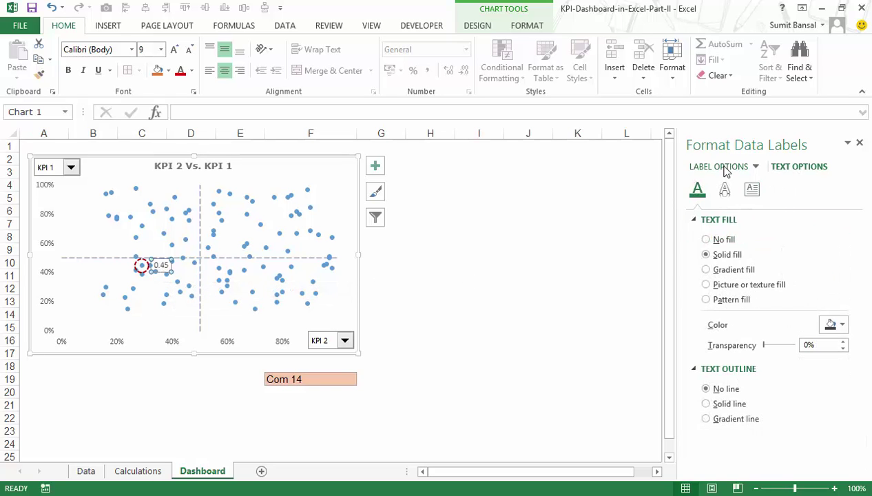
pyautogui.click(724, 168)
pyautogui.click(779, 187)
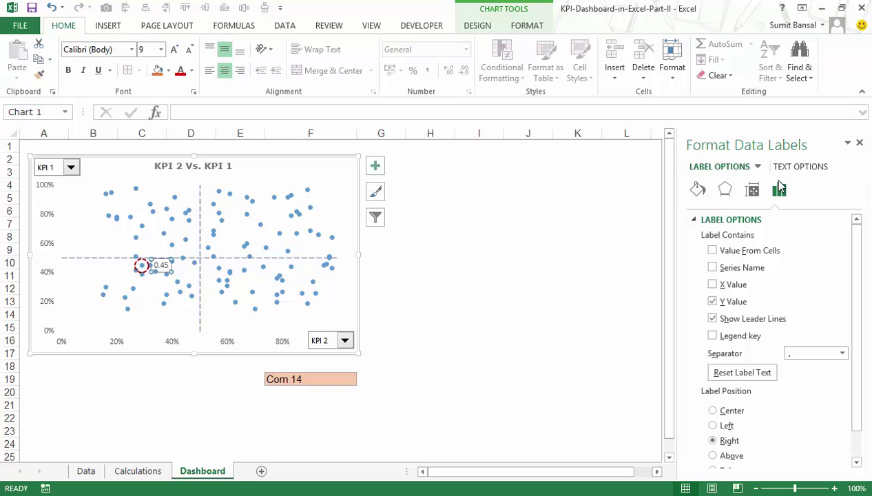
pyautogui.click(712, 250)
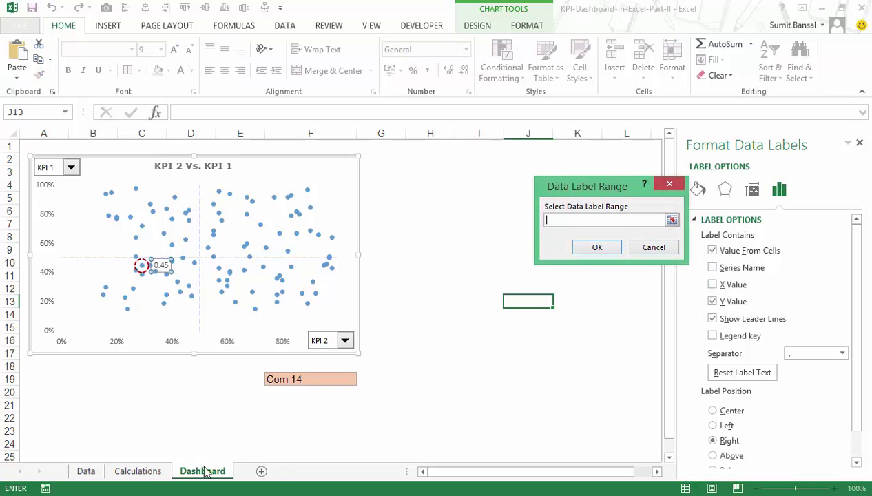
pyautogui.click(671, 220)
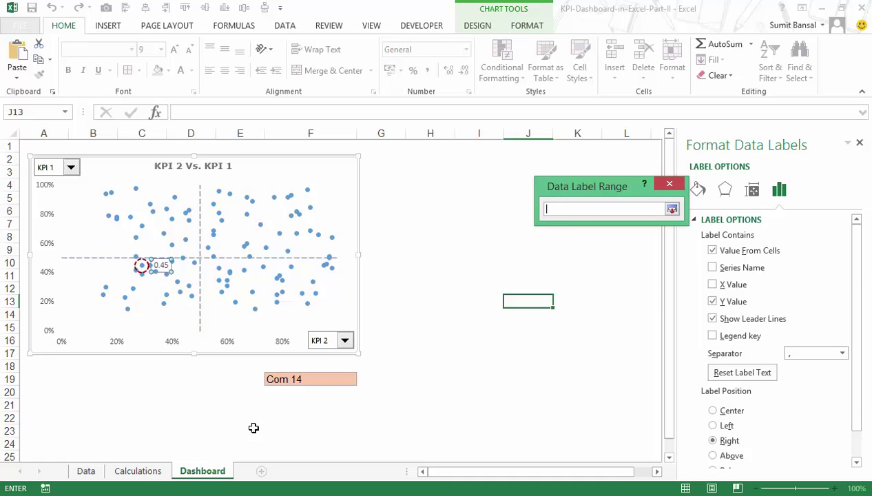
pyautogui.click(138, 470)
pyautogui.click(303, 285)
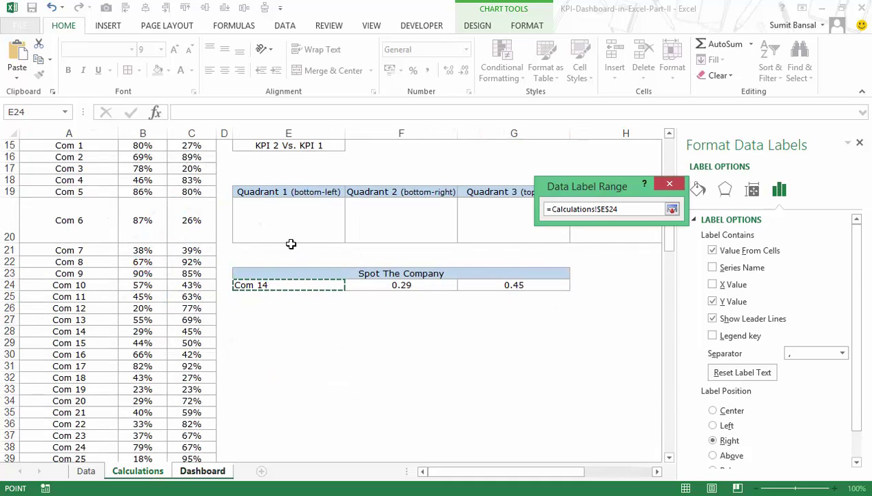
pyautogui.click(672, 209)
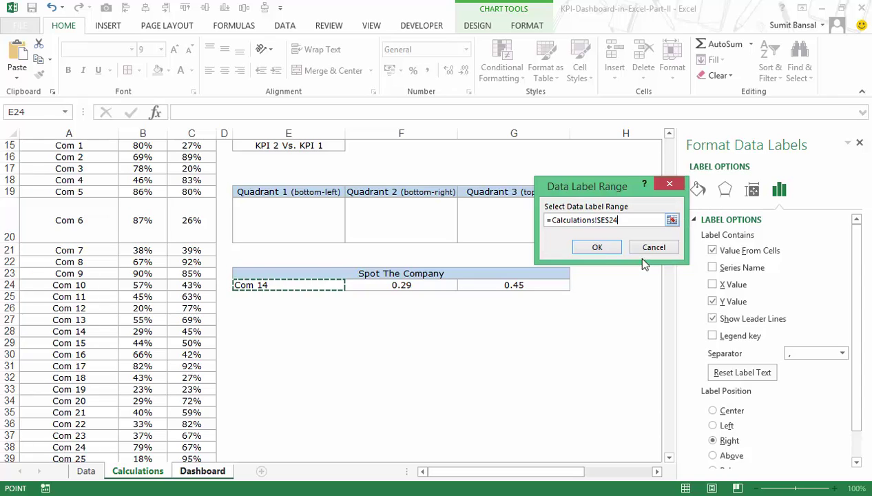
pyautogui.click(596, 247)
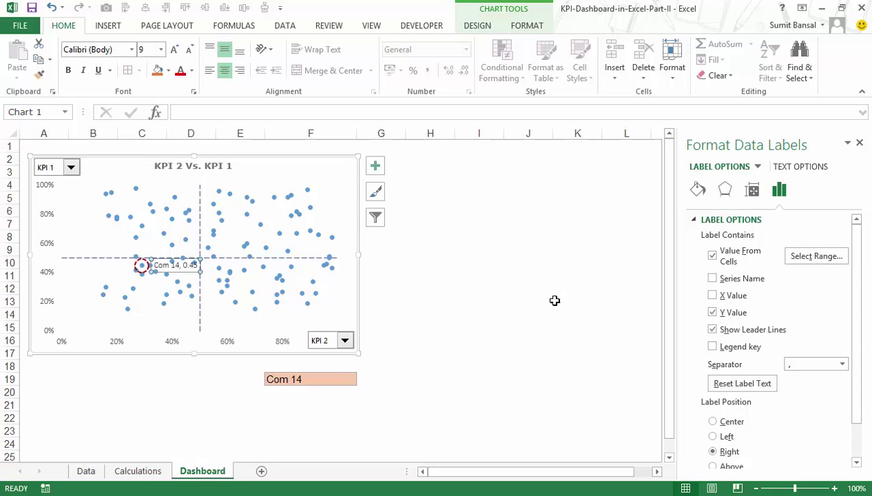
pyautogui.click(712, 312)
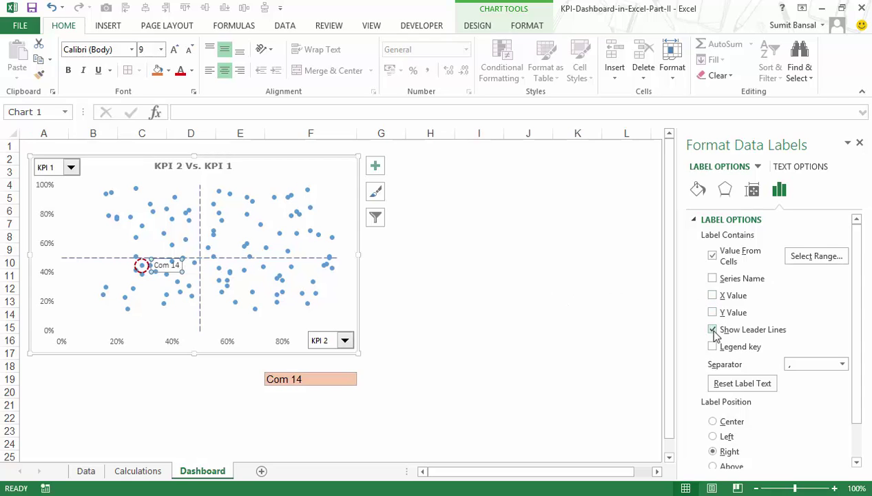
pyautogui.click(712, 329)
# - Move the data label above the dotted circle and make its text red and bold
pyautogui.moveTo(174, 273); pyautogui.dragTo(151, 257)
pyautogui.click(181, 70)
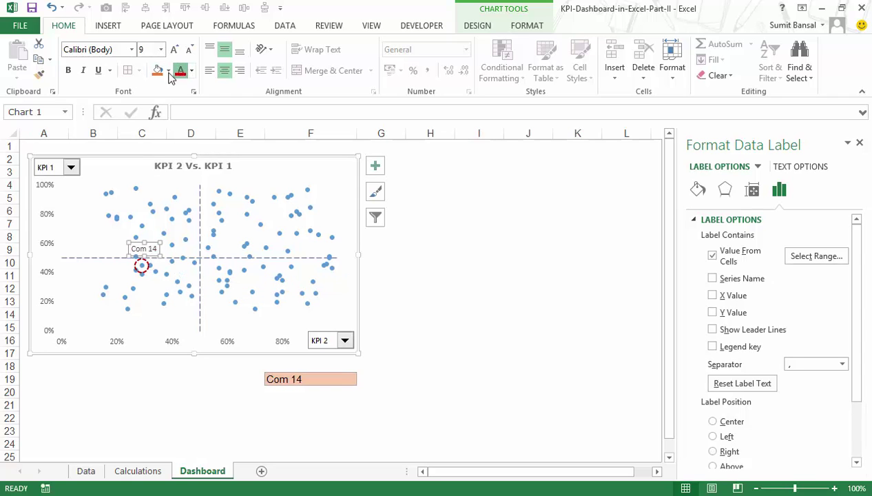
pyautogui.click(67, 71)
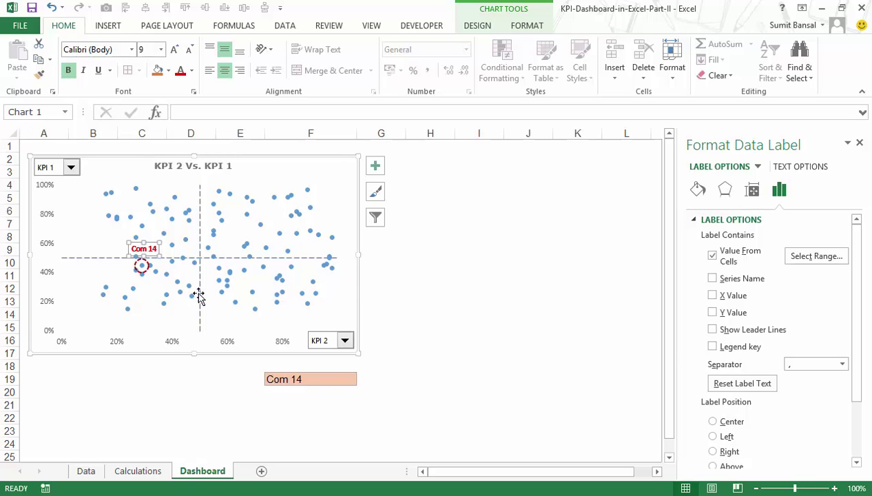
# - Choose Com 17 in the company drop-down in cell F19 to test the chart highlight
pyautogui.click(331, 383)
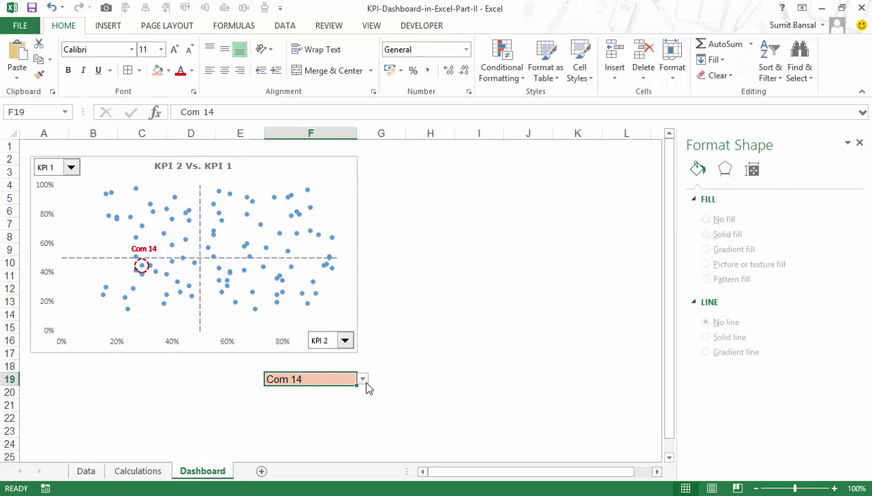
pyautogui.click(362, 379)
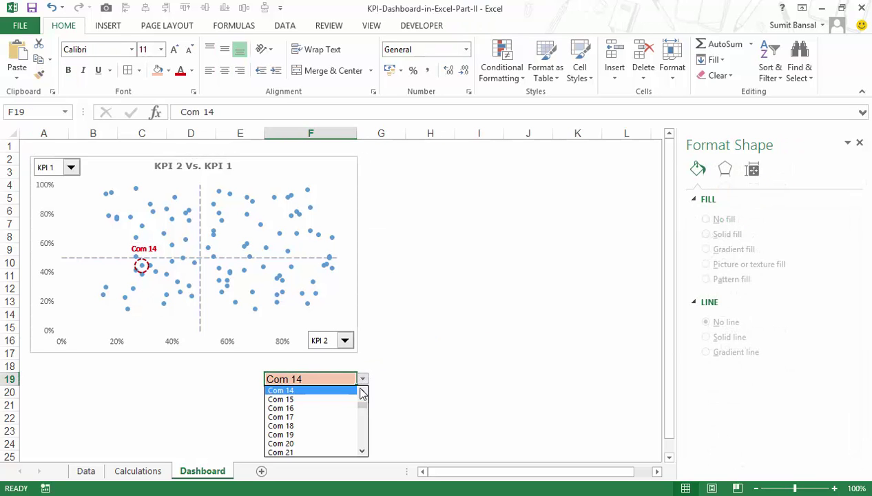
pyautogui.click(327, 417)
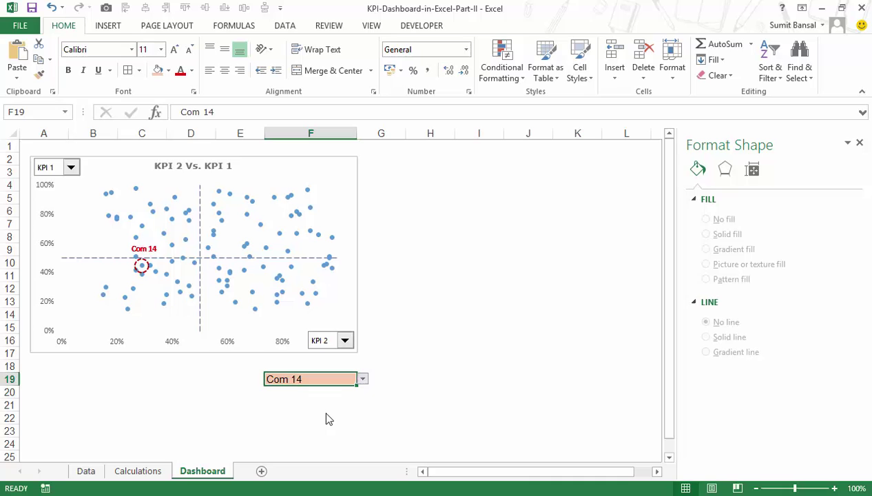
# - Link the single data label of the Spot the Company point to the formula =Calculations!$E$24
pyautogui.click(296, 183)
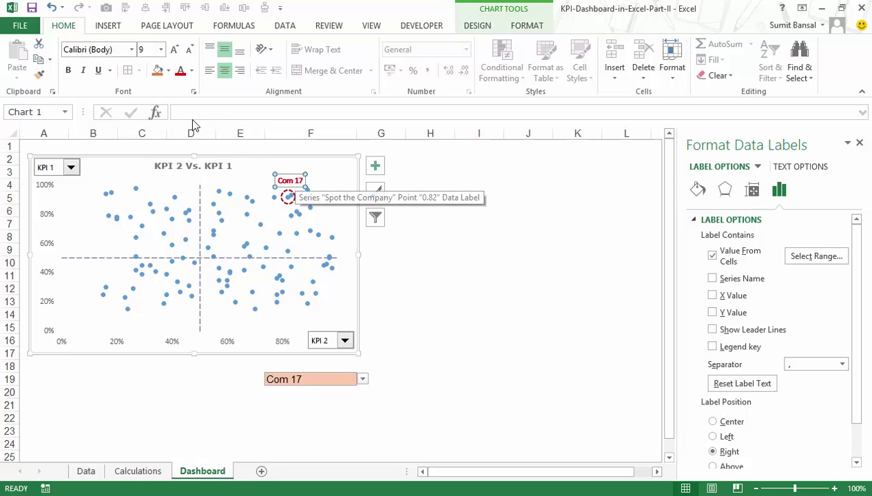
pyautogui.click(288, 177)
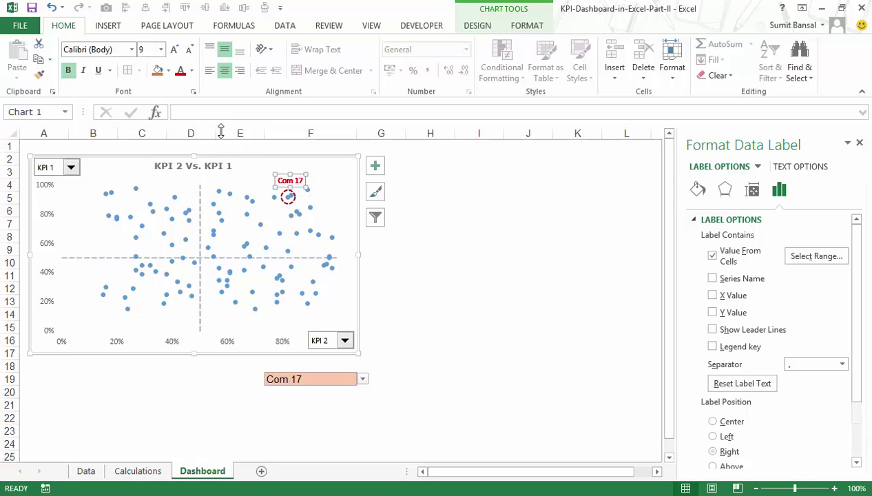
pyautogui.click(200, 111)
pyautogui.write('=')
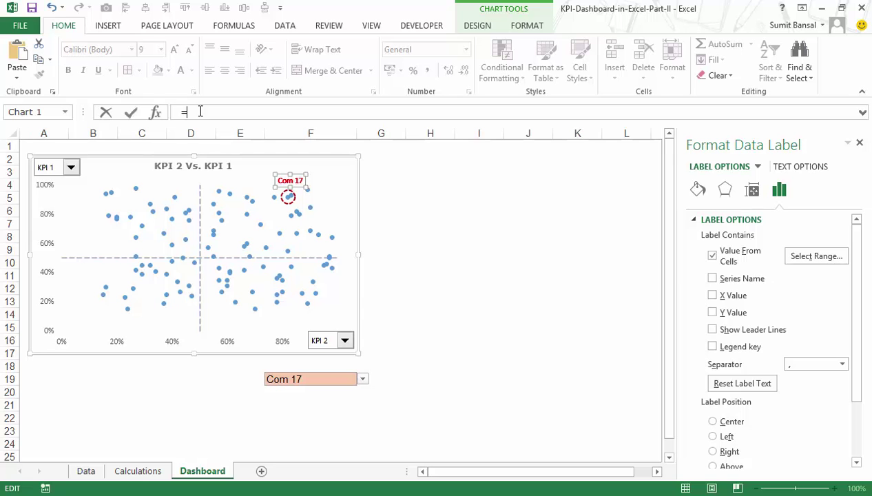
pyautogui.click(137, 470)
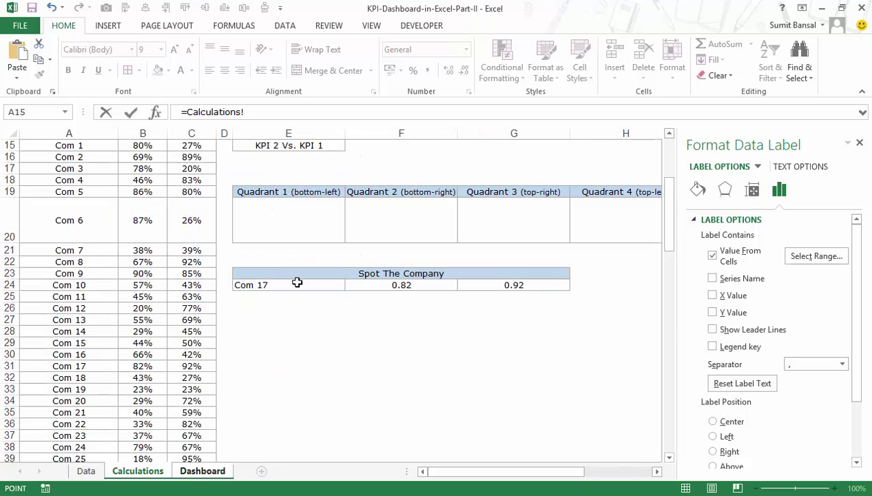
pyautogui.click(286, 285)
pyautogui.press('Return')
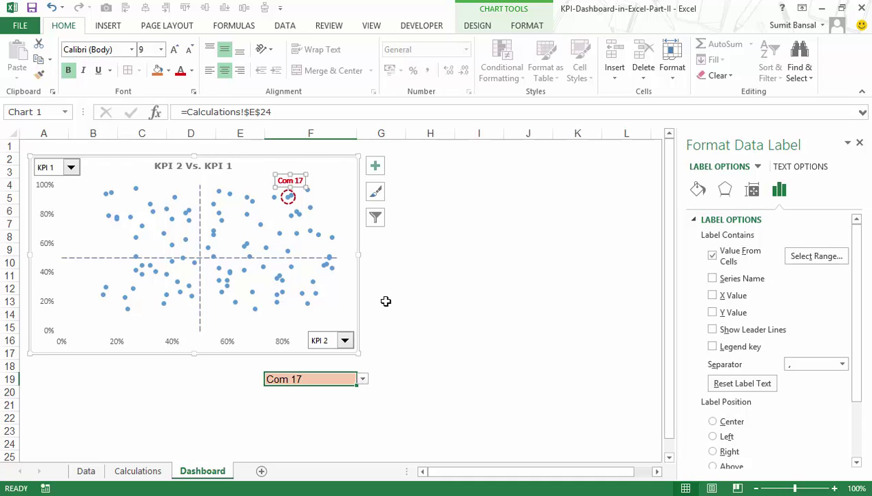
# - Choose Com 20 in the company drop-down and check the linked label in the chart
pyautogui.click(364, 383)
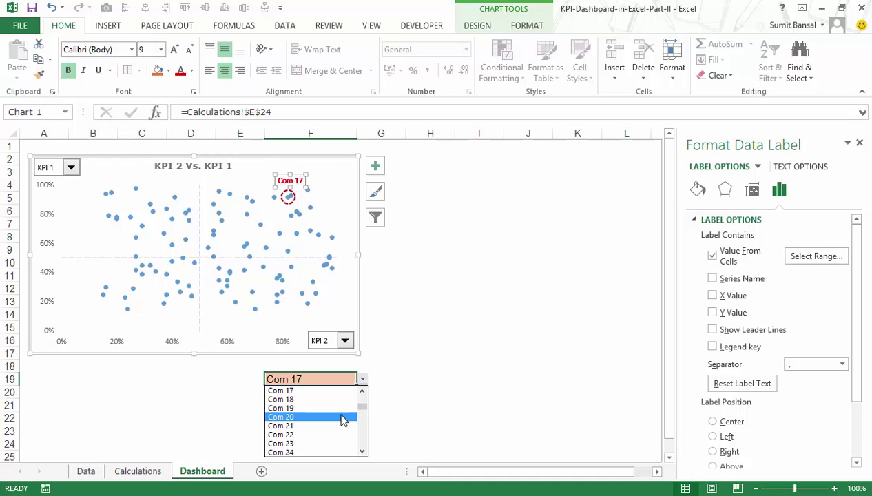
pyautogui.click(343, 416)
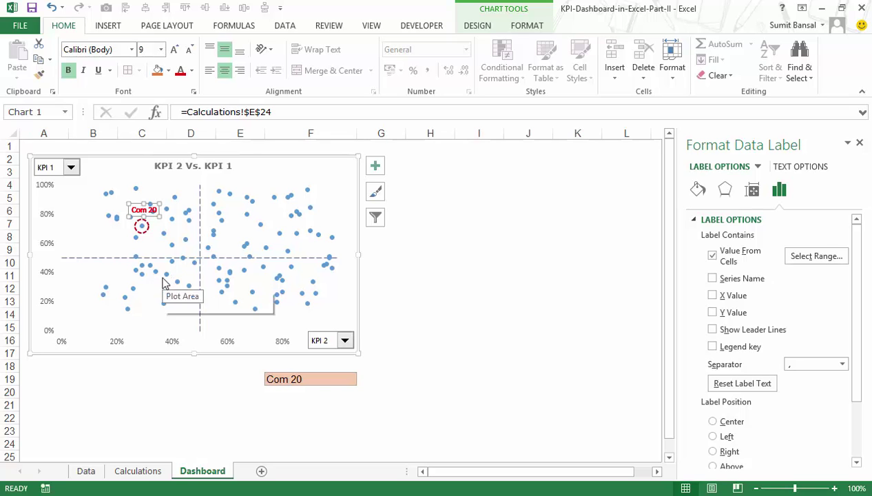
pyautogui.moveTo(163, 283)
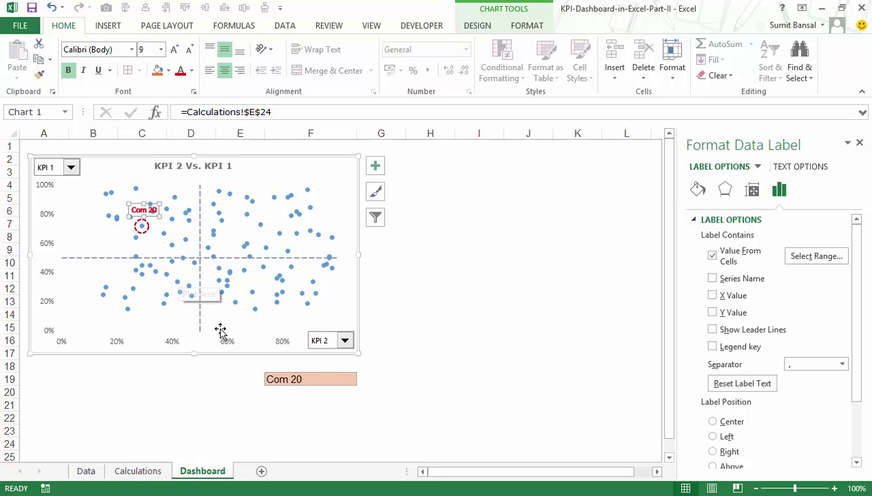
# - Examine the empty quadrant cells E20:H20 on the Calculations sheet, compare them with the Dashboard chart's quadrants, and review the surrounding calculation tables
pyautogui.click(137, 470)
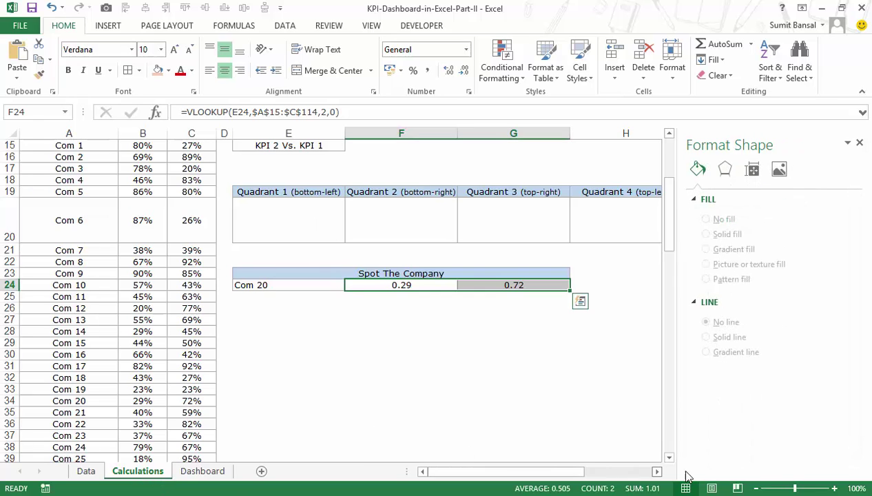
pyautogui.click(656, 472)
pyautogui.moveTo(203, 217); pyautogui.dragTo(384, 216)
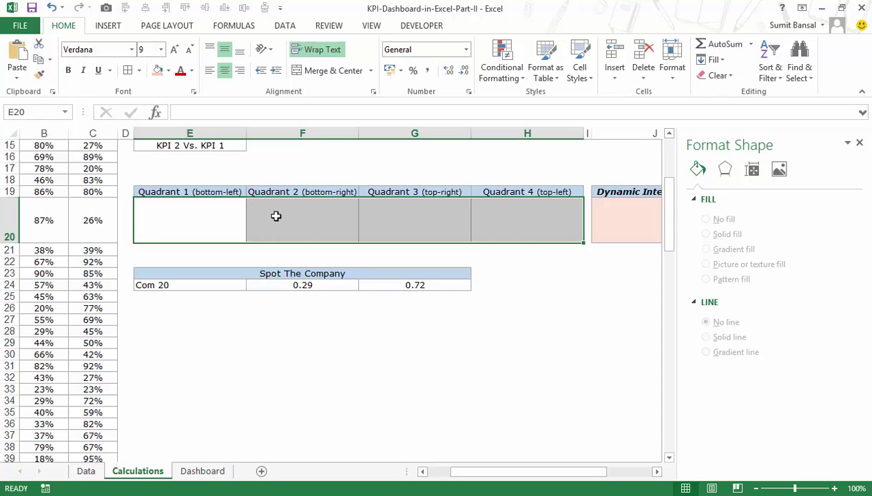
pyautogui.click(207, 217)
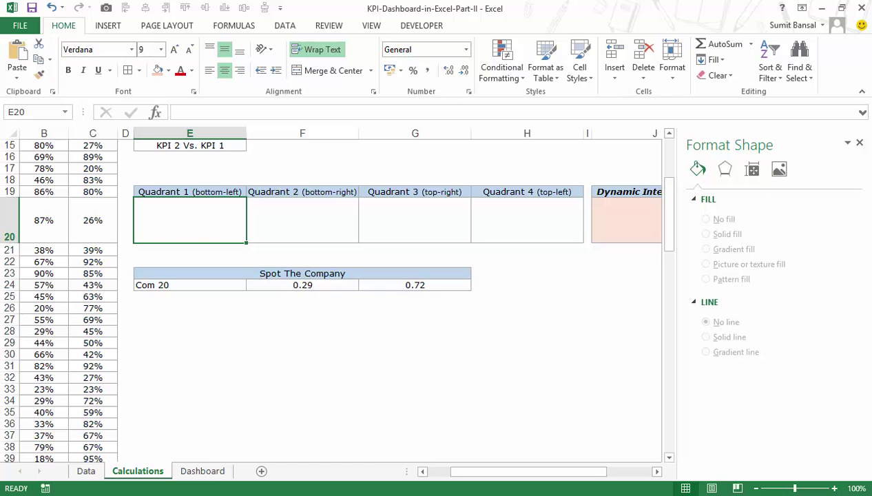
pyautogui.click(210, 478)
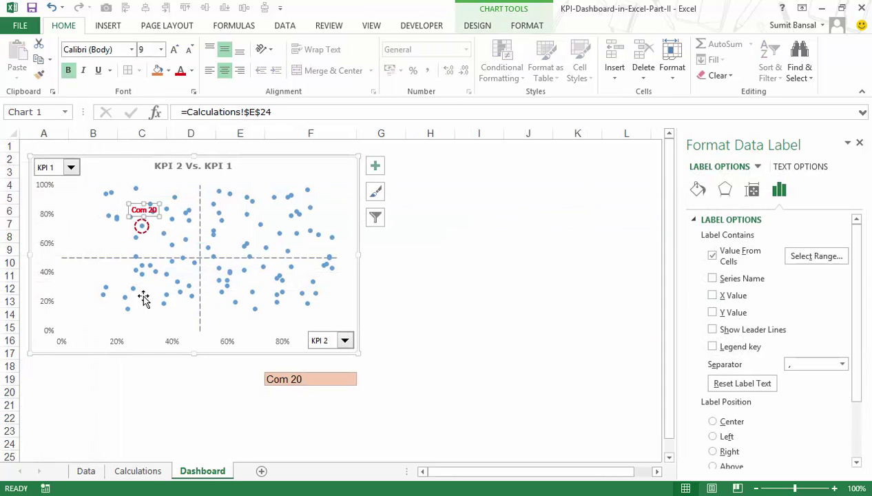
pyautogui.click(137, 470)
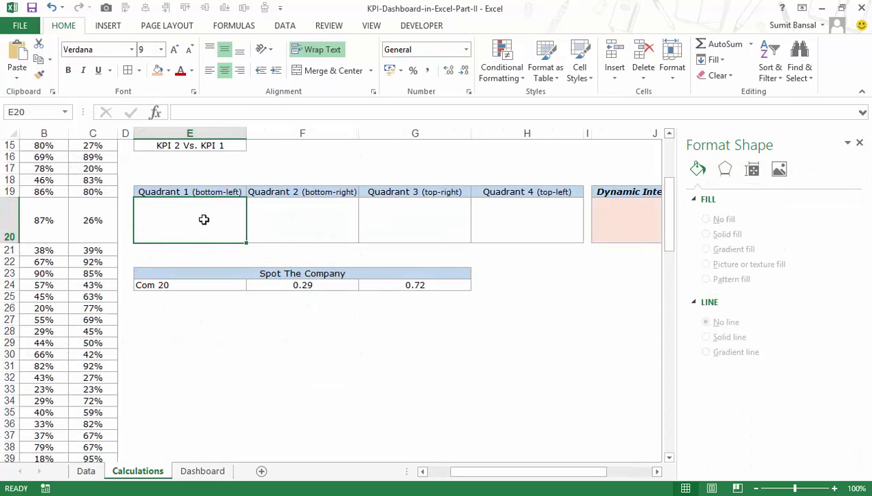
pyautogui.scroll(1, 327, 344)
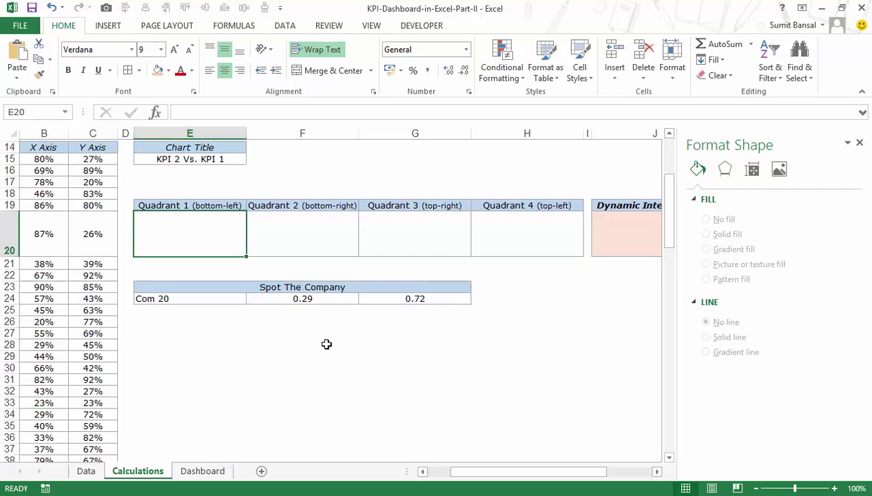
pyautogui.moveTo(486, 473); pyautogui.dragTo(462, 485)
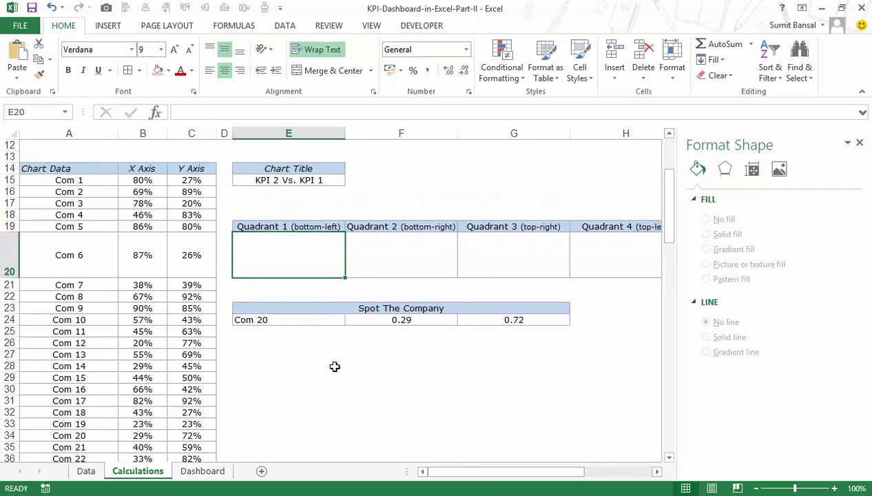
pyautogui.scroll(2, 334, 365)
pyautogui.scroll(1, 292, 340)
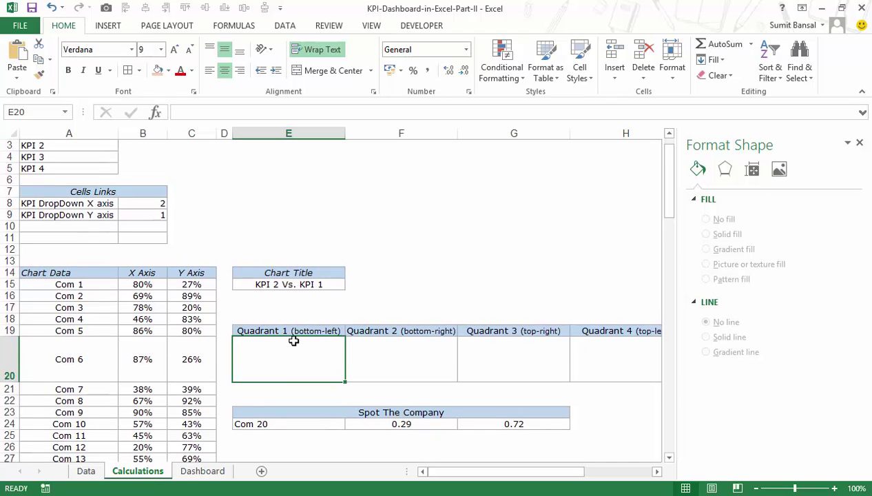
pyautogui.scroll(1, 294, 356)
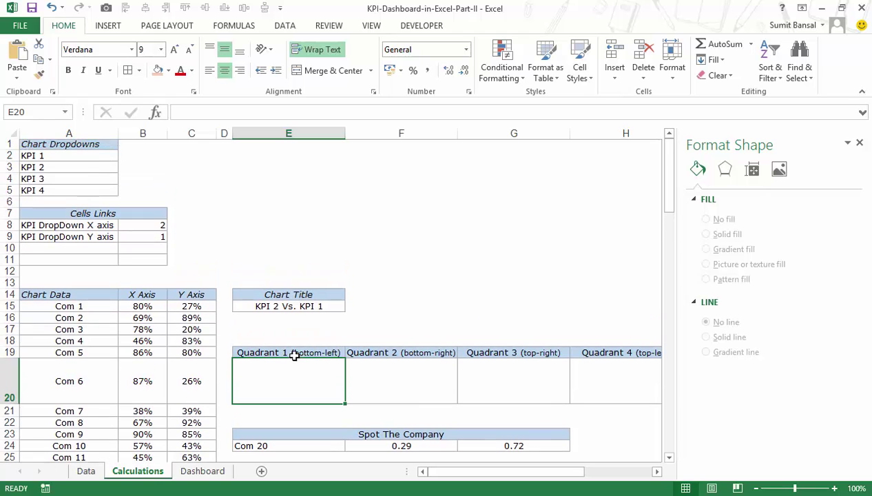
# - Enter the formula =E24&" Lags in both the KPIs" in cell E20 for Quadrant 1
pyautogui.write('=')
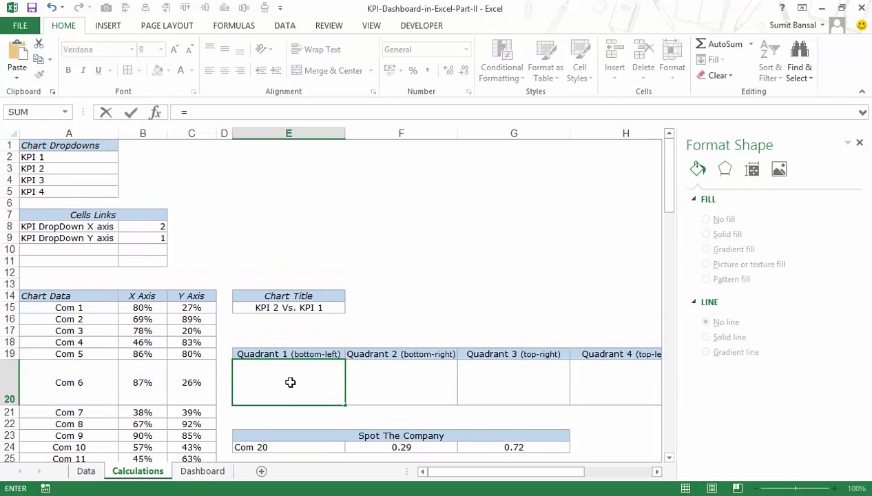
pyautogui.scroll(-2, 290, 381)
pyautogui.click(289, 378)
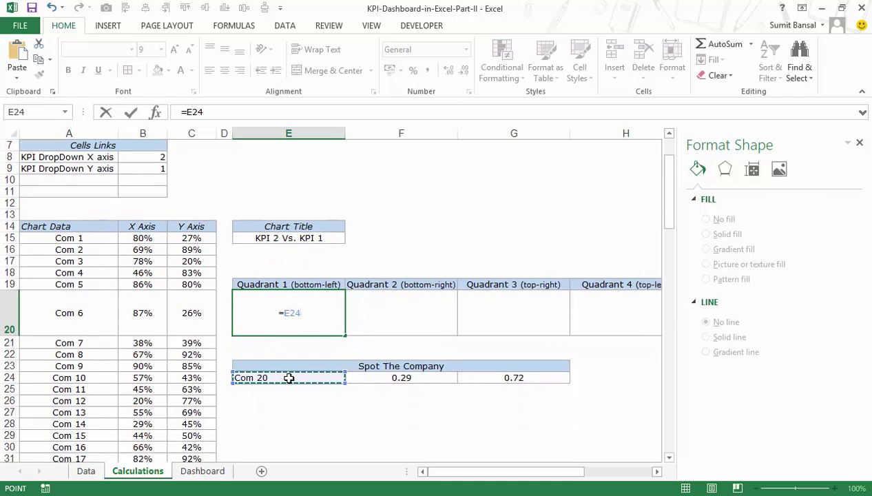
pyautogui.write('&')
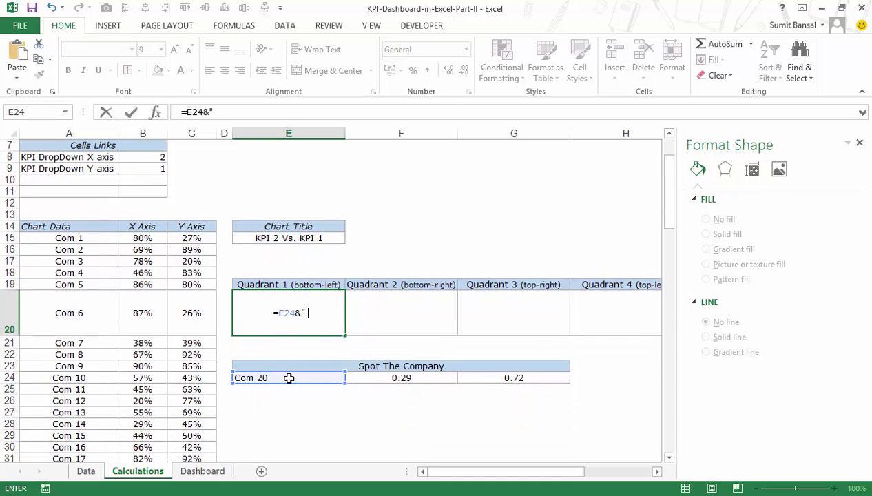
pyautogui.write('" Lags')
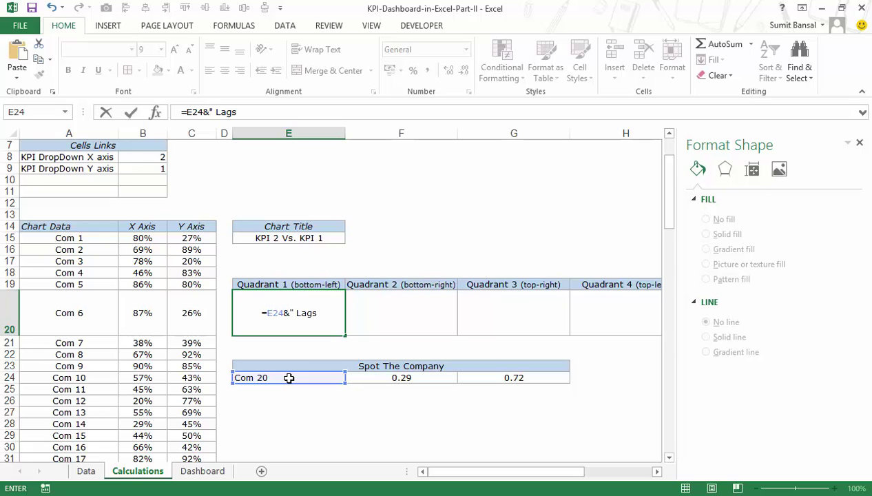
pyautogui.write(' in')
pyautogui.write(' both the Kpoi')
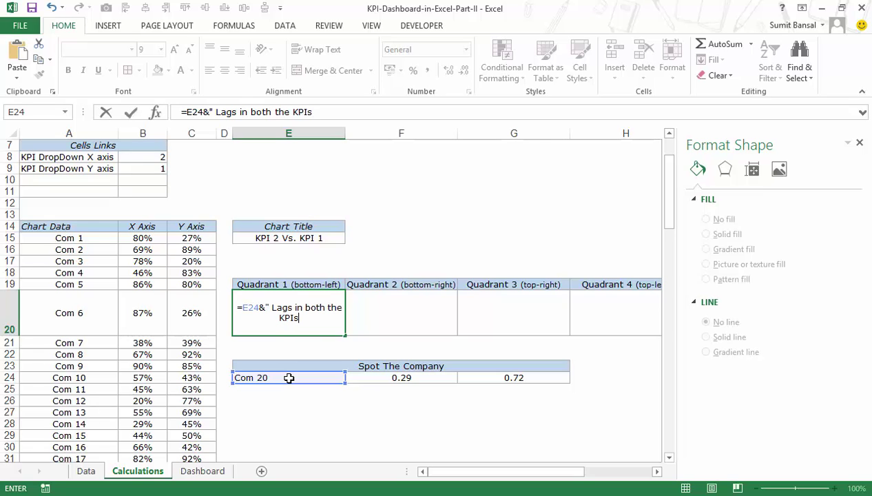
pyautogui.write('"')
pyautogui.press('Return')
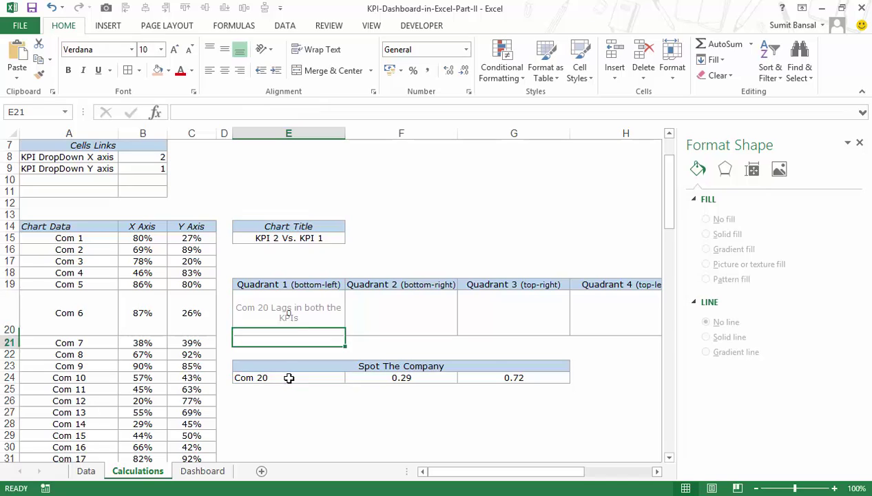
pyautogui.press('Up')
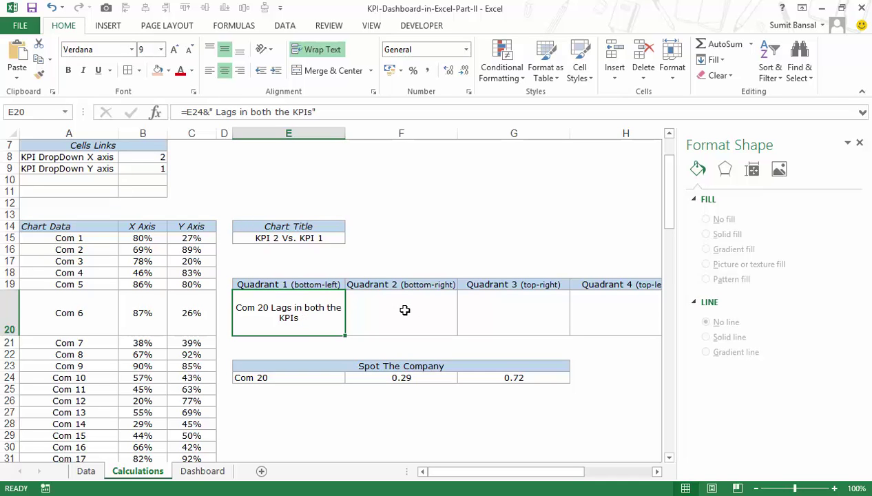
# - Check the Dashboard chart's axes, then begin the Quadrant 2 formula in cell F20 with =E24&" Lags its peers in "&
pyautogui.click(202, 471)
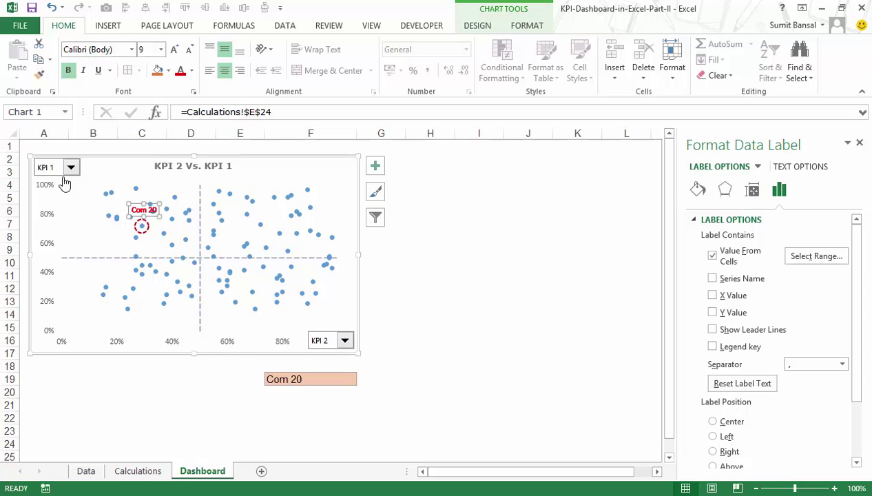
pyautogui.click(137, 471)
pyautogui.click(386, 314)
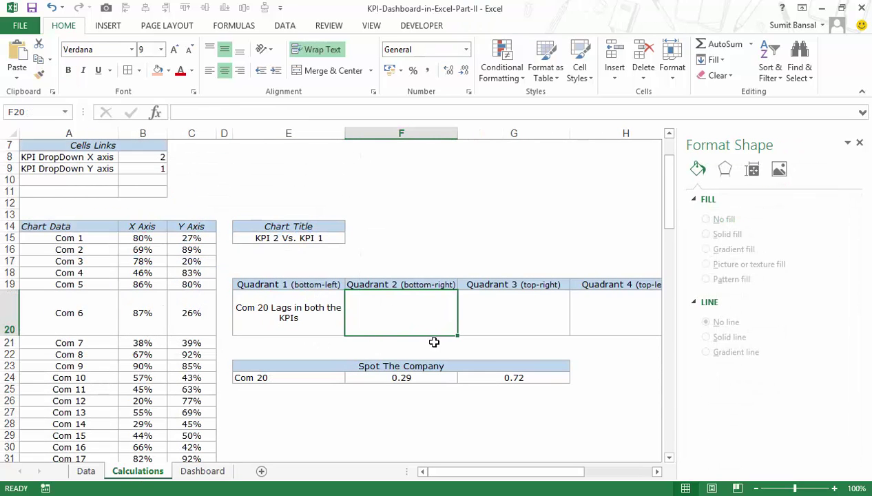
pyautogui.write('=')
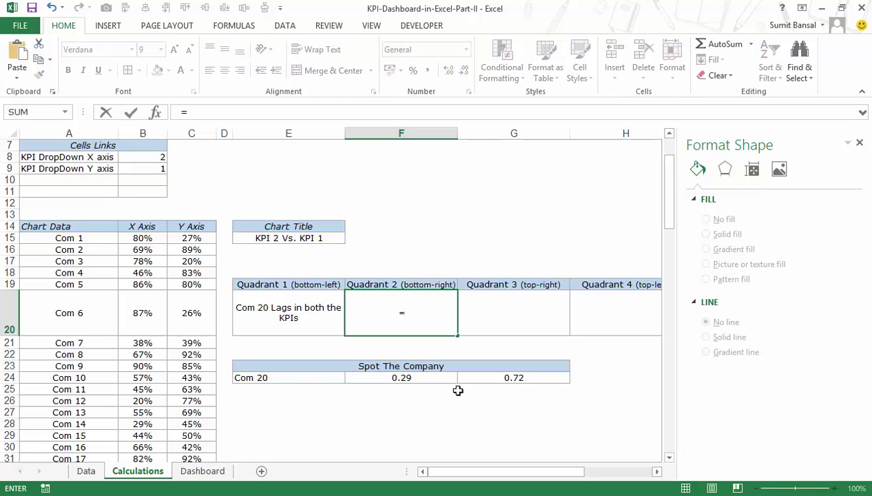
pyautogui.click(295, 378)
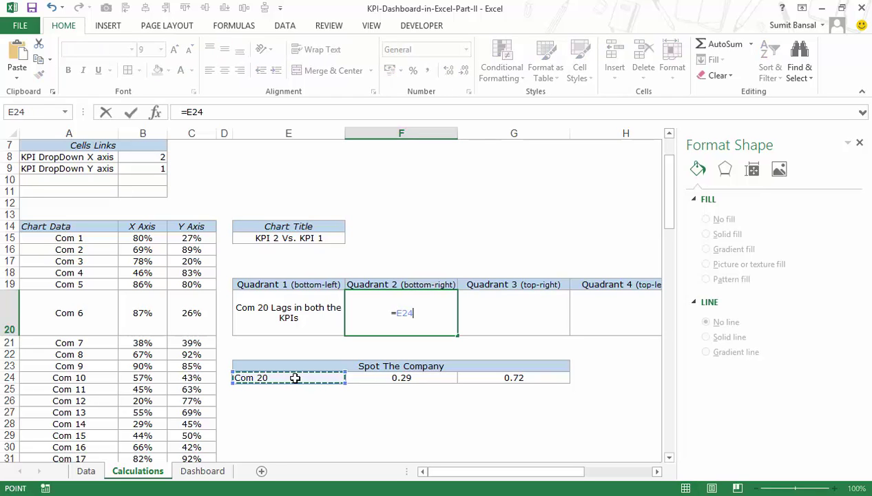
pyautogui.write('&')
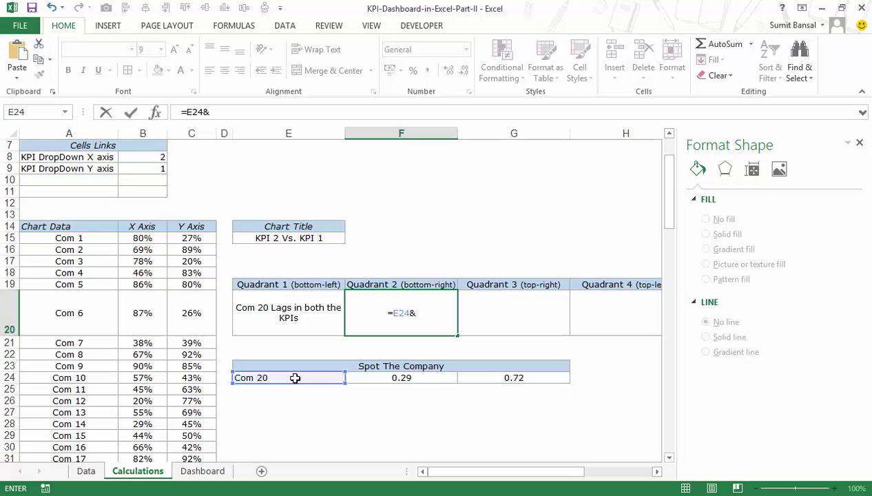
pyautogui.write('" Lags its peers in')
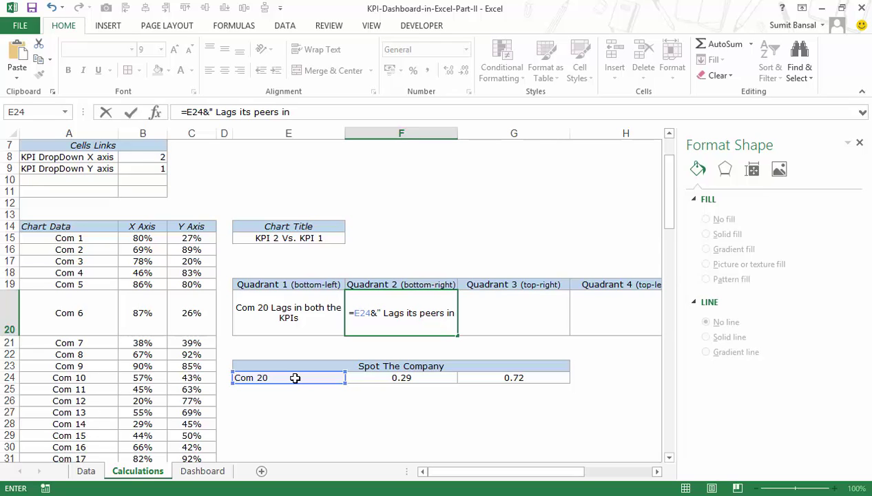
pyautogui.write(' "&')
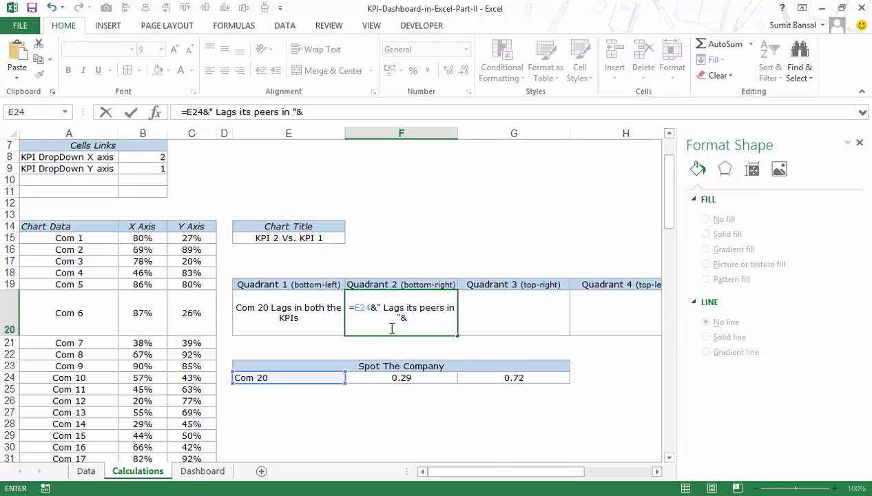
# - Extend the F20 formula with INDEX($A$2:$A$5,B9) to pull in the Y-axis KPI name
pyautogui.write('inde')
pyautogui.press('Tab')
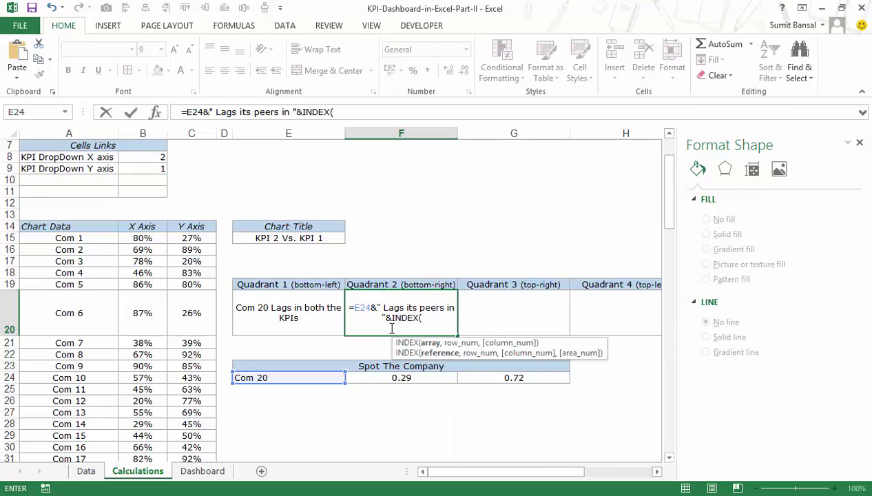
pyautogui.scroll(2, 144, 174)
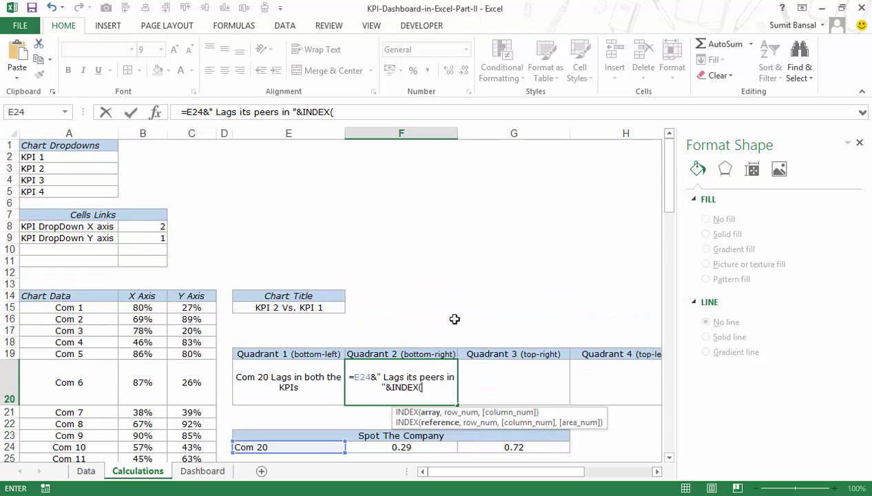
pyautogui.moveTo(46, 157); pyautogui.dragTo(44, 193)
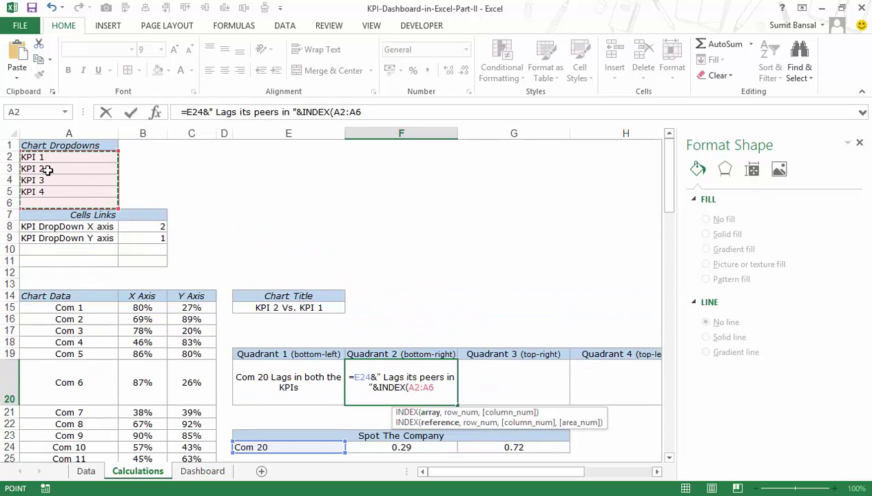
pyautogui.press('F4')
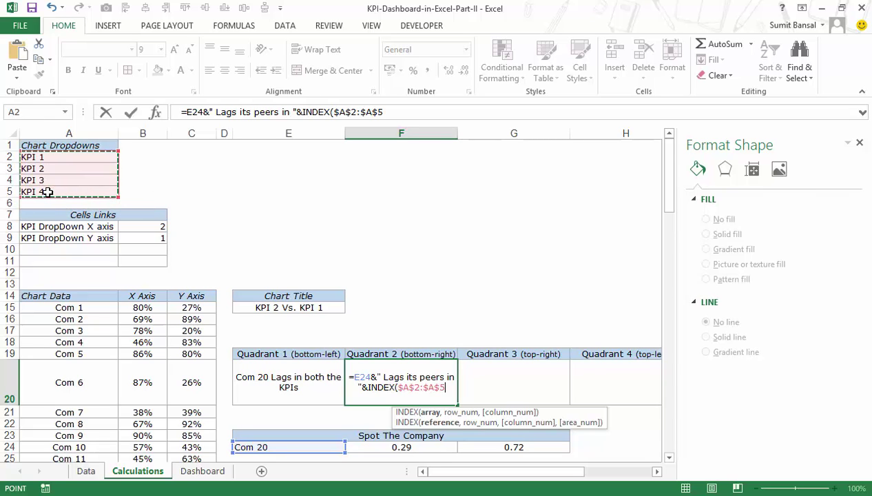
pyautogui.write(',')
pyautogui.click(135, 237)
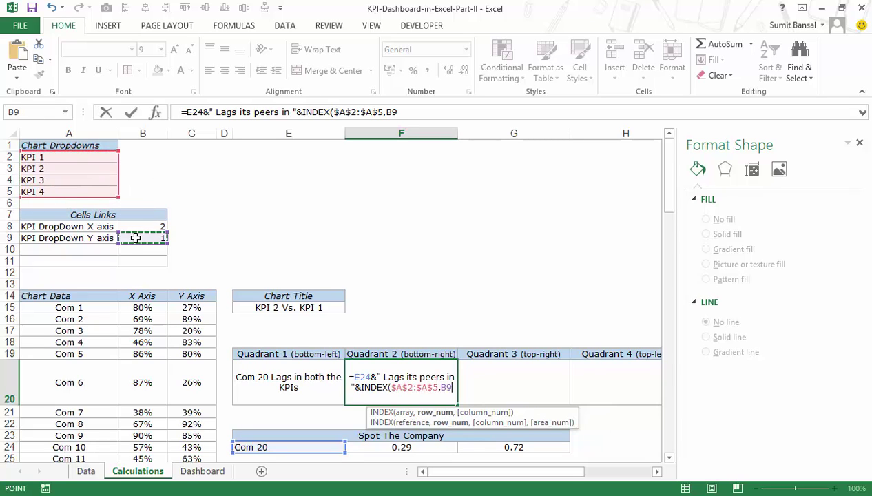
pyautogui.write(')')
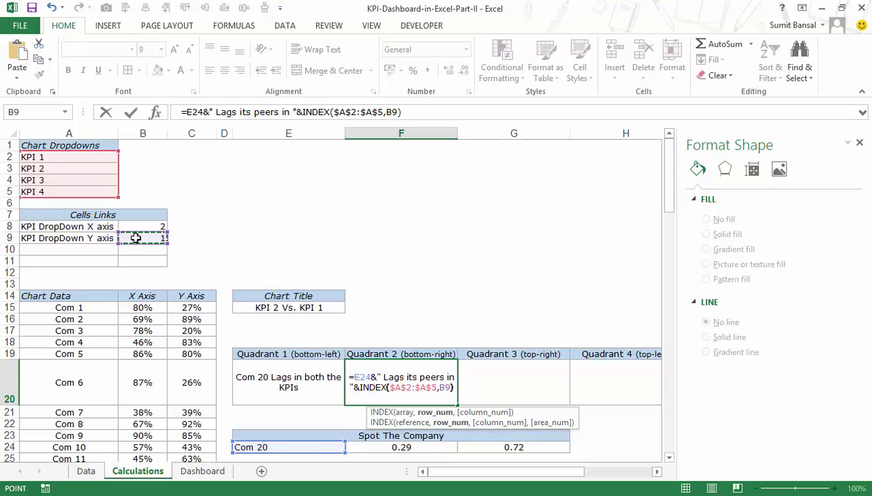
pyautogui.press('F2')
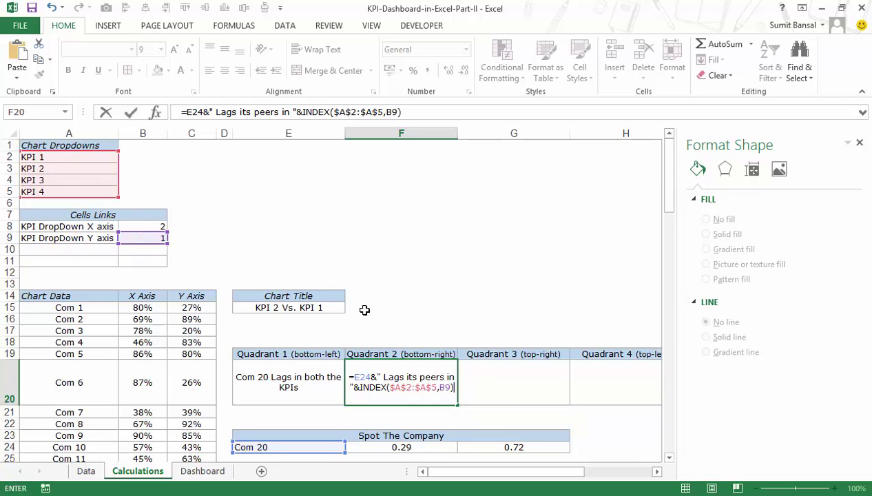
# - Join the text " however, it outperforms in" to the Quadrant 2 formula after the Y-axis KPI name
pyautogui.write('&')
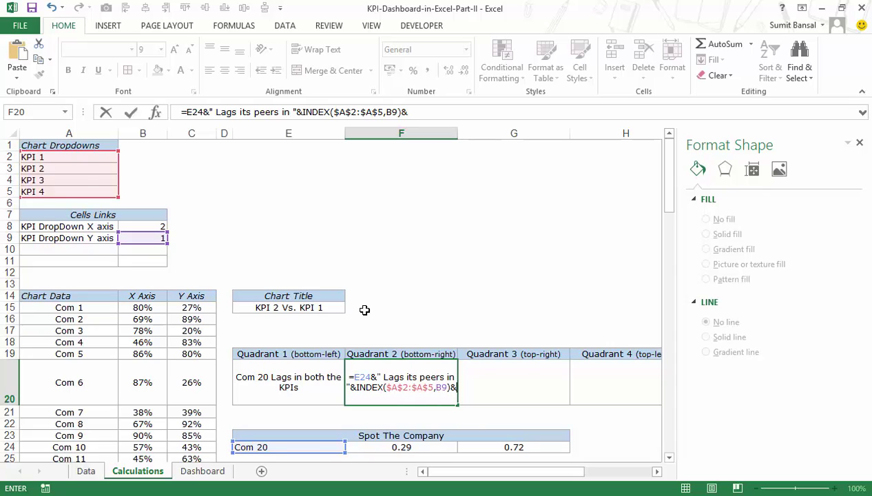
pyautogui.write('" ho')
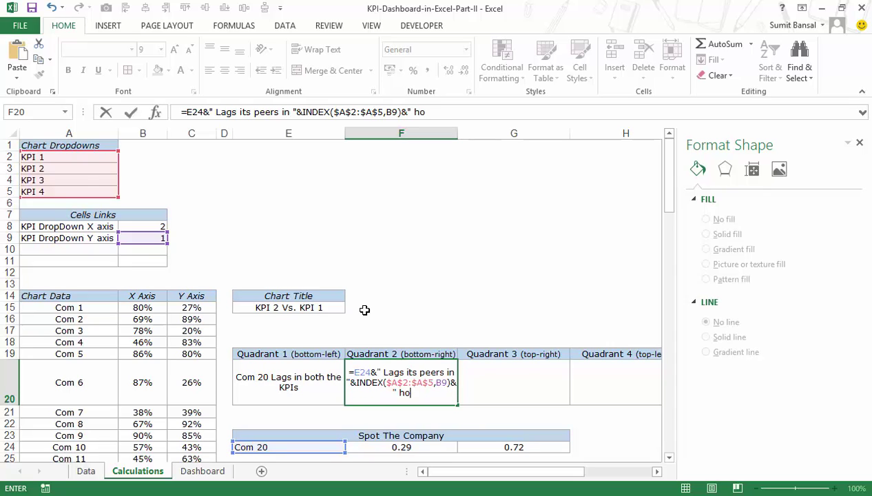
pyautogui.write('wever,')
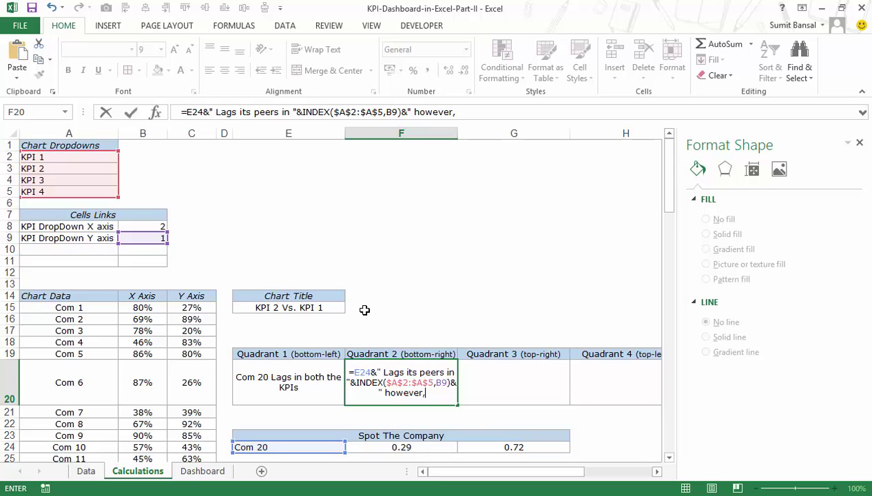
pyautogui.write(' it ou')
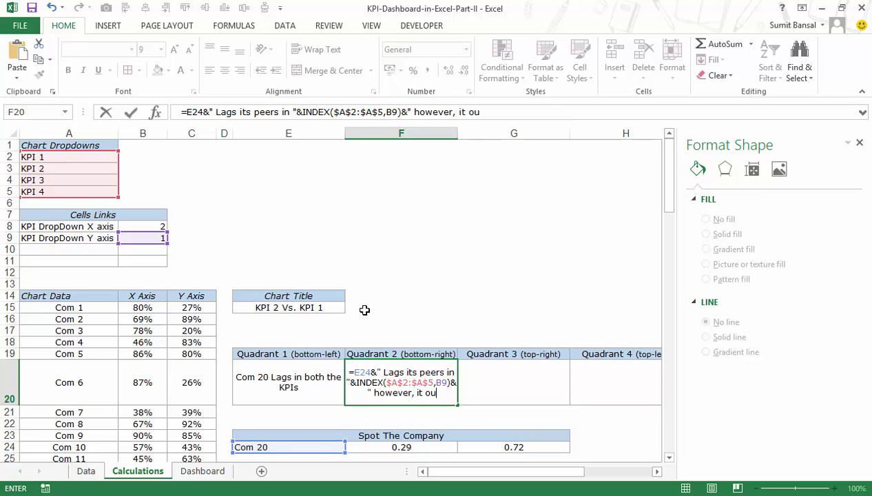
pyautogui.write('tperforms in')
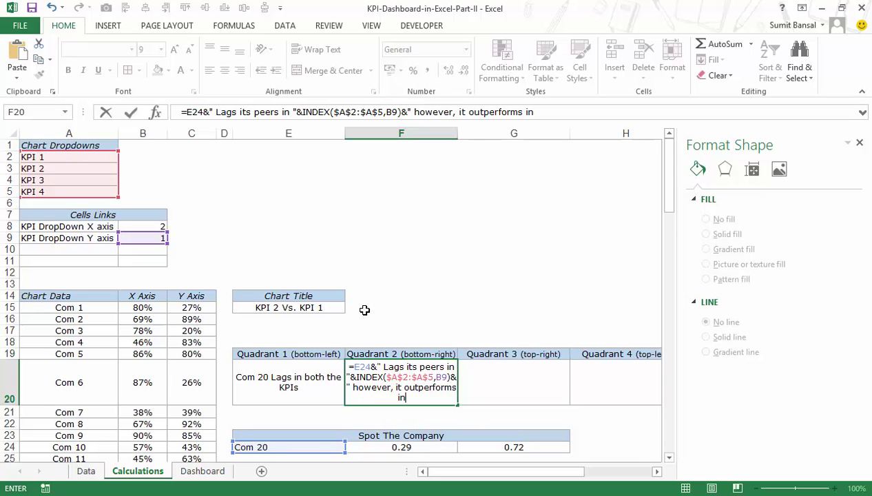
# - Complete the F20 formula with &INDEX($A$2:$A$5,B8) to pull in the X-axis KPI name, and commit it
pyautogui.write(' "&INDEX(')
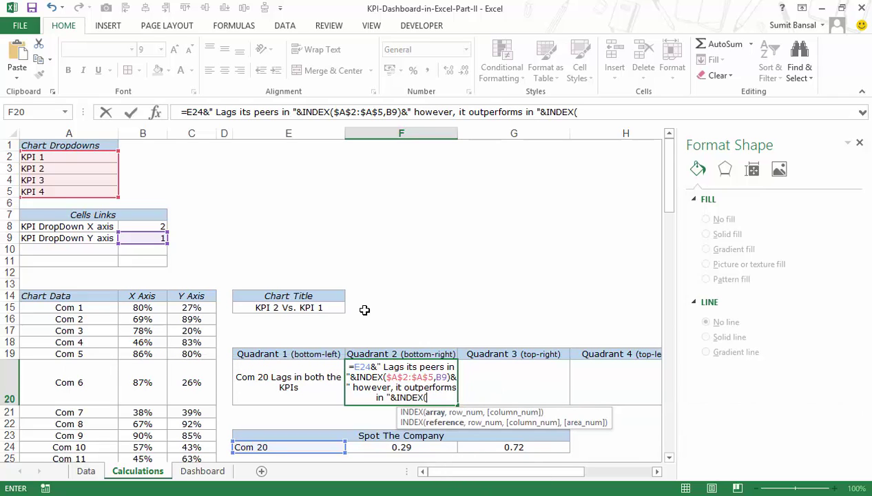
pyautogui.moveTo(48, 157); pyautogui.dragTo(48, 193)
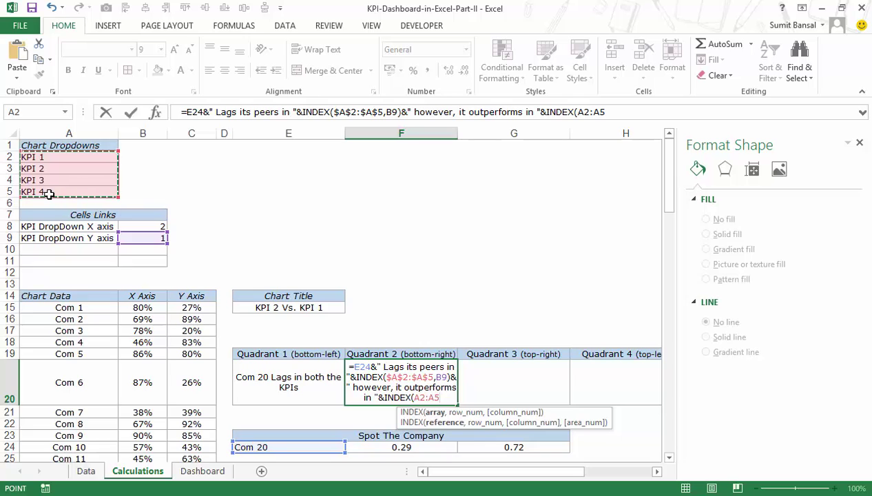
pyautogui.press('F4')
pyautogui.write(',')
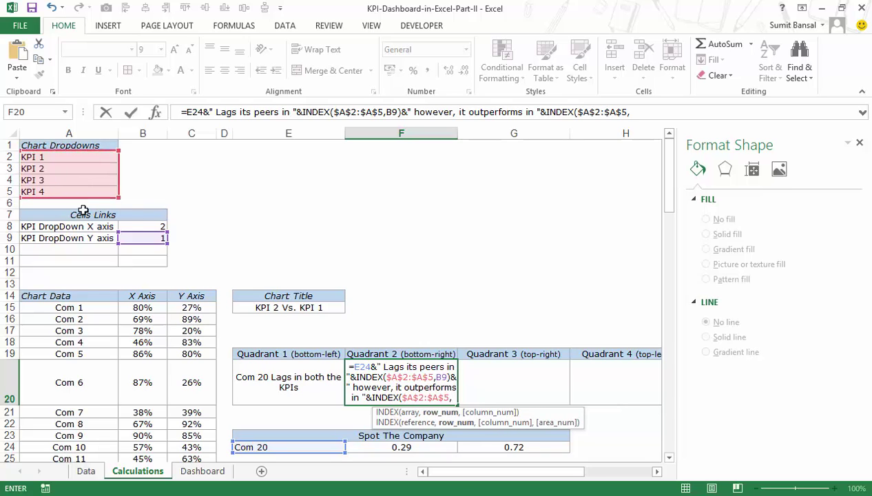
pyautogui.click(131, 225)
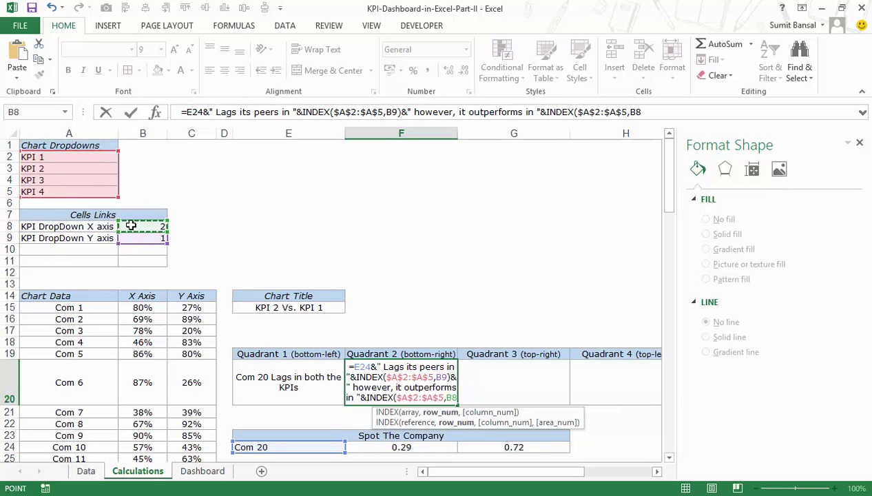
pyautogui.write(')')
pyautogui.press('Return')
pyautogui.press('Up')
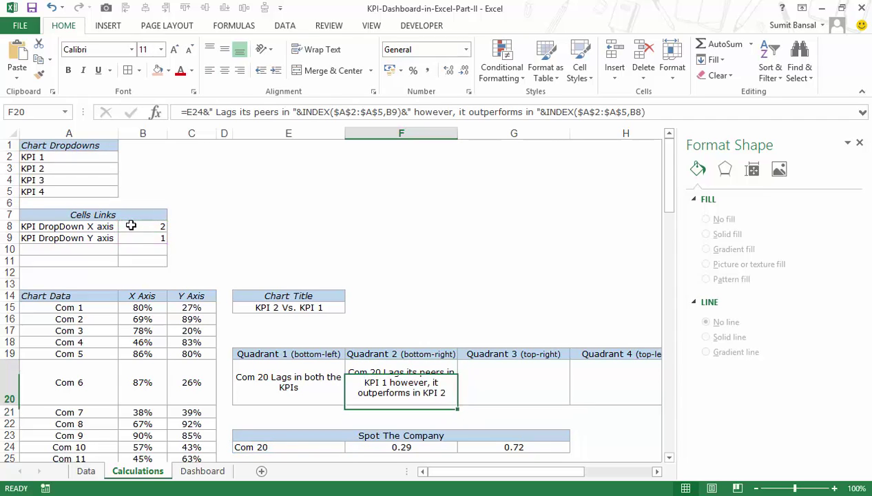
# - Compare the Quadrant 2 text in F20 with the bottom-right quadrant and KPI axes of the Dashboard chart
pyautogui.scroll(-1, 316, 288)
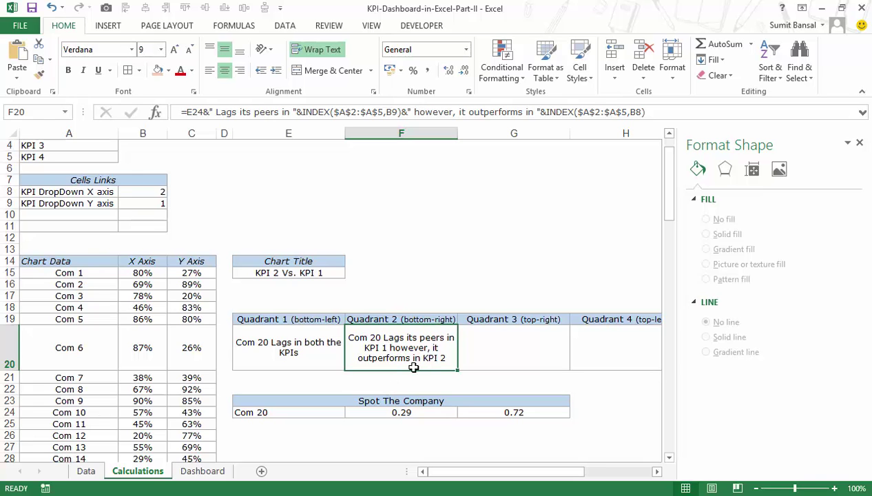
pyautogui.click(208, 473)
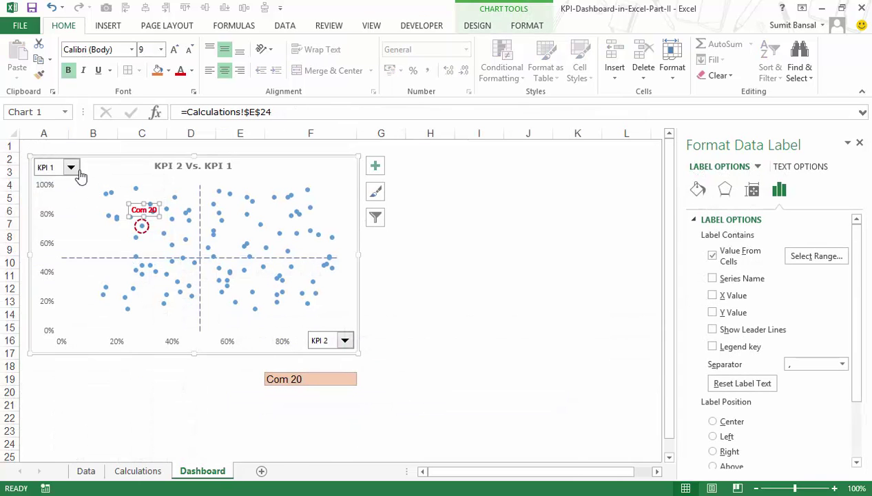
pyautogui.click(155, 472)
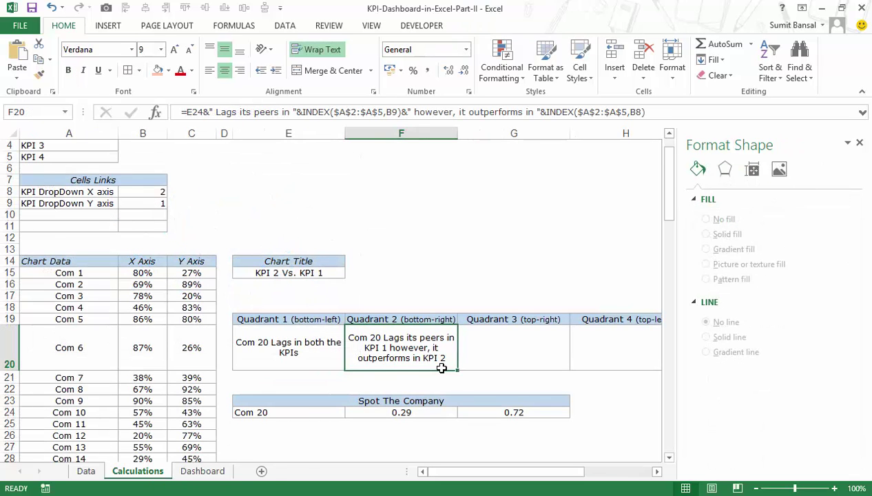
pyautogui.click(202, 473)
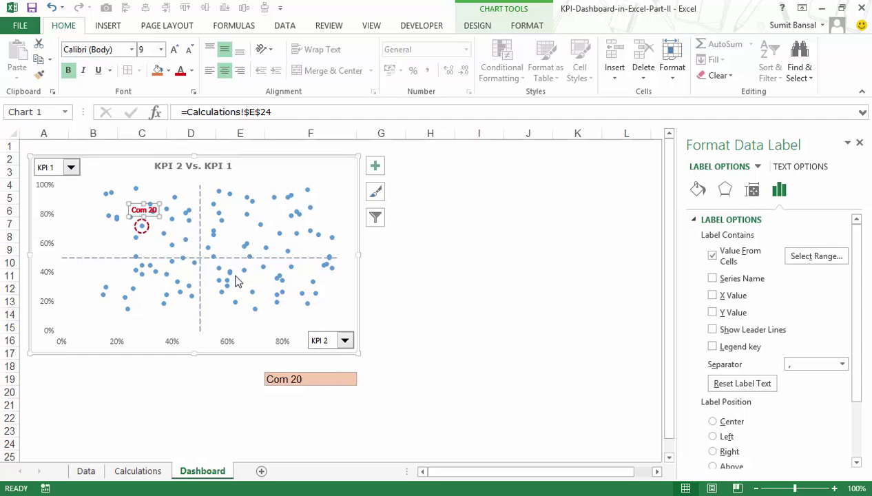
# - Switch the Dashboard chart's X-axis KPI to KPI 3 and check the Quadrant 2 text on the Calculations sheet
pyautogui.click(345, 341)
pyautogui.click(344, 371)
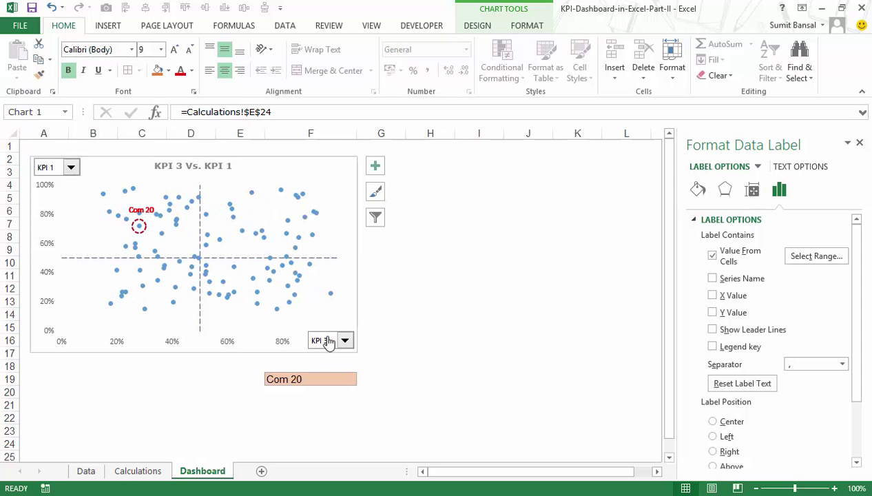
pyautogui.click(148, 471)
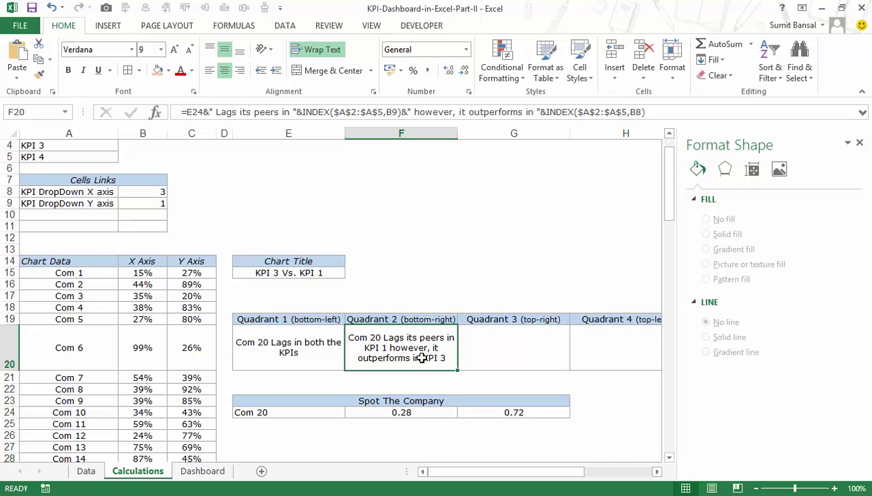
# - Start an IF formula in the Dynamic Interpretation cell J20 that tests whether F24 is greater than .5
pyautogui.moveTo(544, 476)
pyautogui.mouseDown()
pyautogui.moveTo(570, 477)
pyautogui.moveTo(543, 478)
pyautogui.moveTo(559, 477)
pyautogui.mouseUp()
pyautogui.click(537, 351)
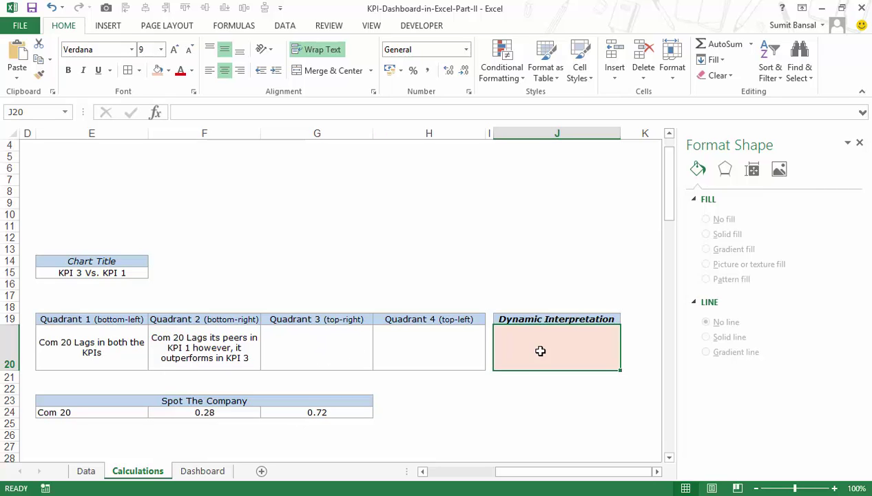
pyautogui.write('=IF(')
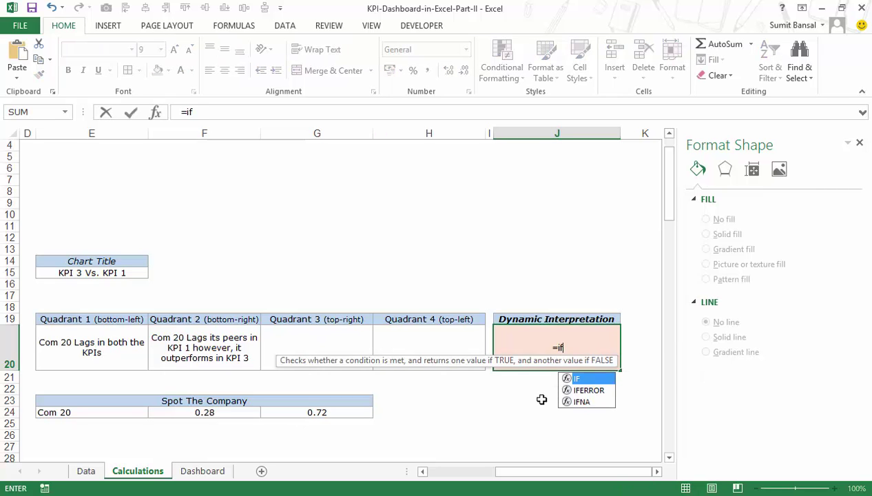
pyautogui.click(174, 412)
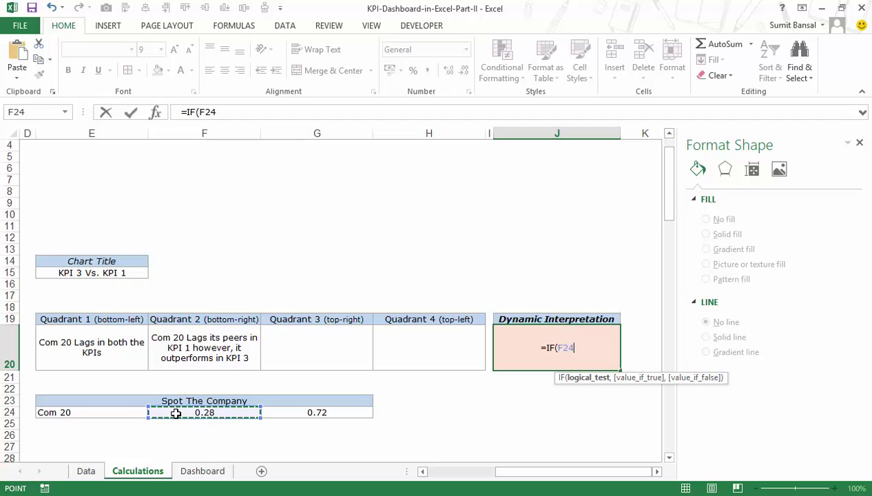
pyautogui.write('>')
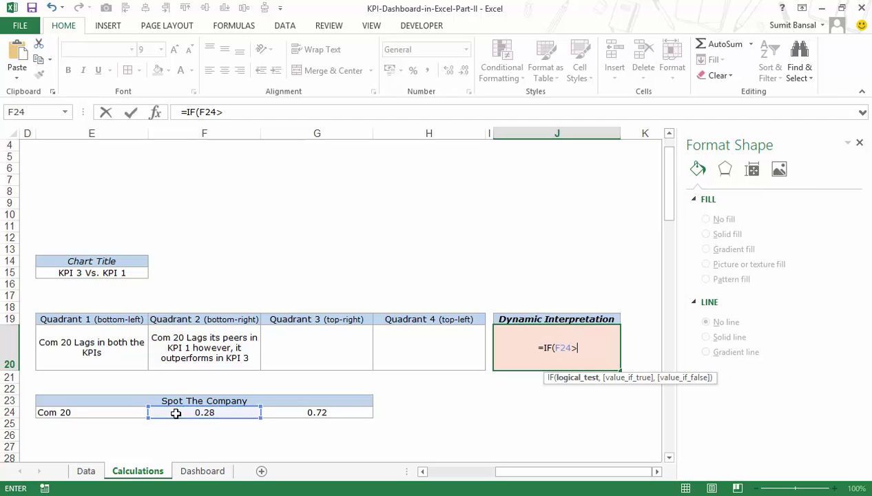
pyautogui.write('.5,Q4')
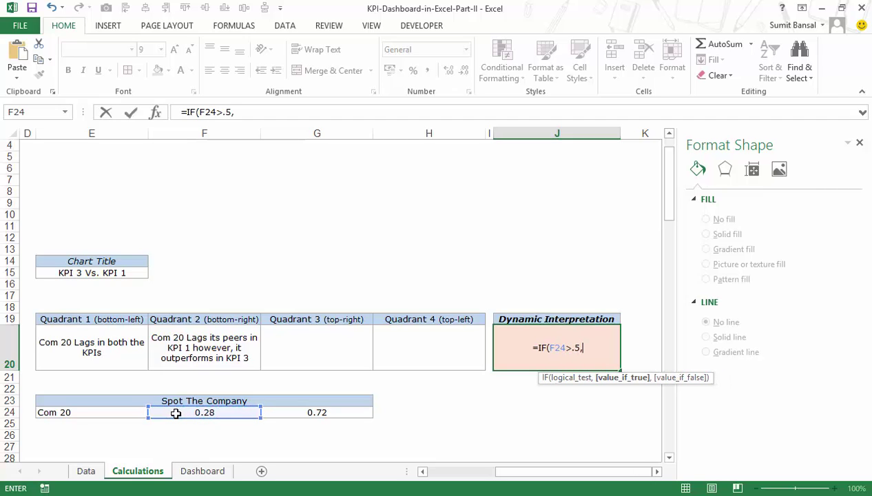
pyautogui.press('Tab')
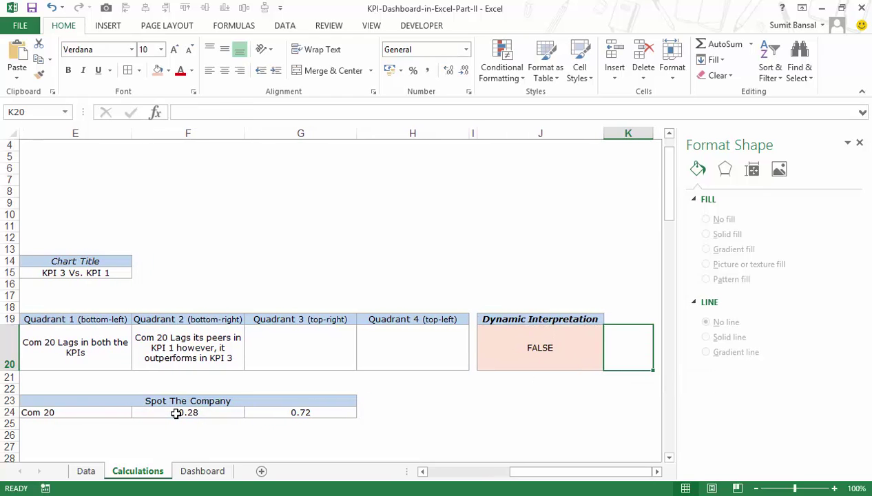
# - Reopen the J20 formula and nest an IF testing G24>.5 as its value-if-true argument
pyautogui.hotkey('shift', 'Tab')
pyautogui.press('F2')
pyautogui.press('BackSpace')
pyautogui.write(',if')
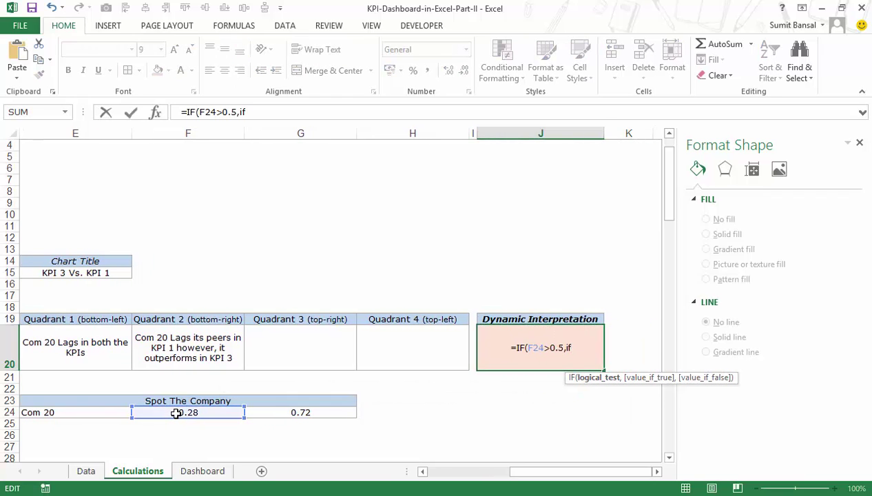
pyautogui.write('(')
pyautogui.click(294, 412)
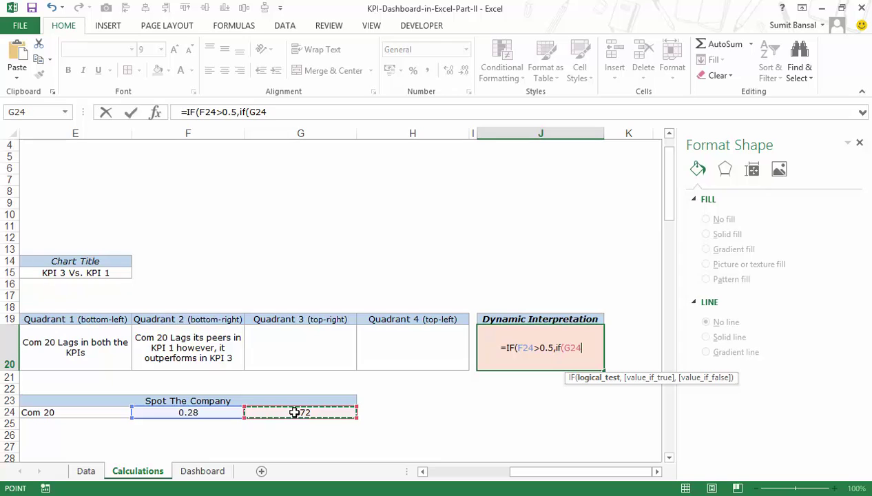
pyautogui.write('>')
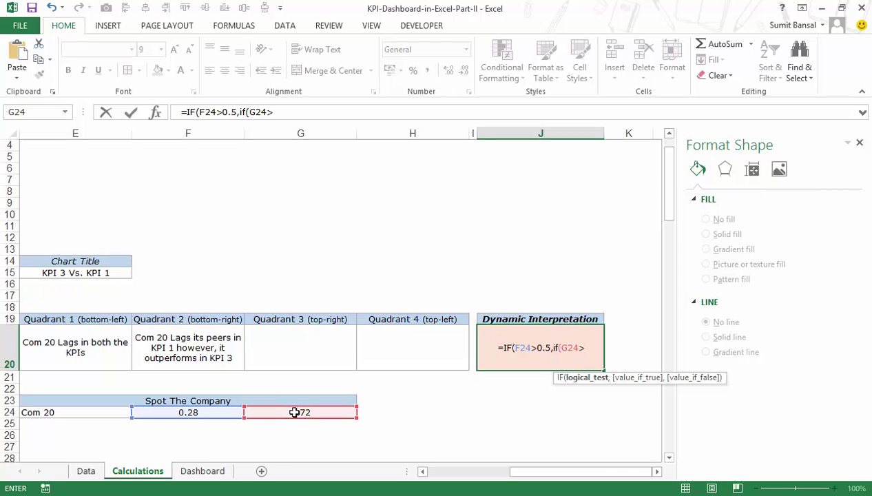
pyautogui.write('.5,')
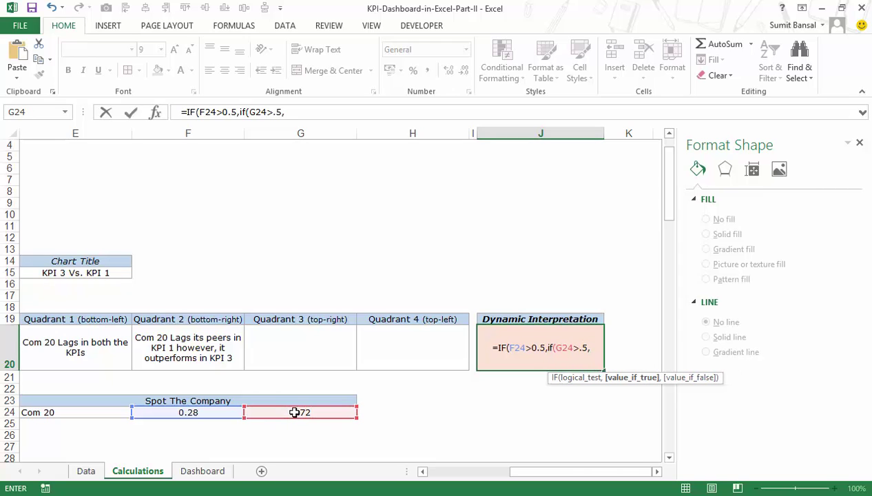
# - Make the nested IF return G20 when true and F20 when false, and close it
pyautogui.click(281, 345)
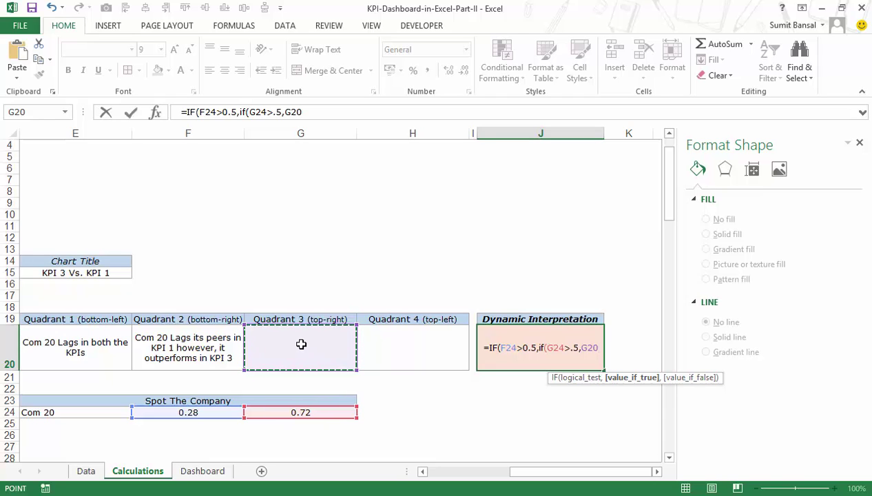
pyautogui.write(',')
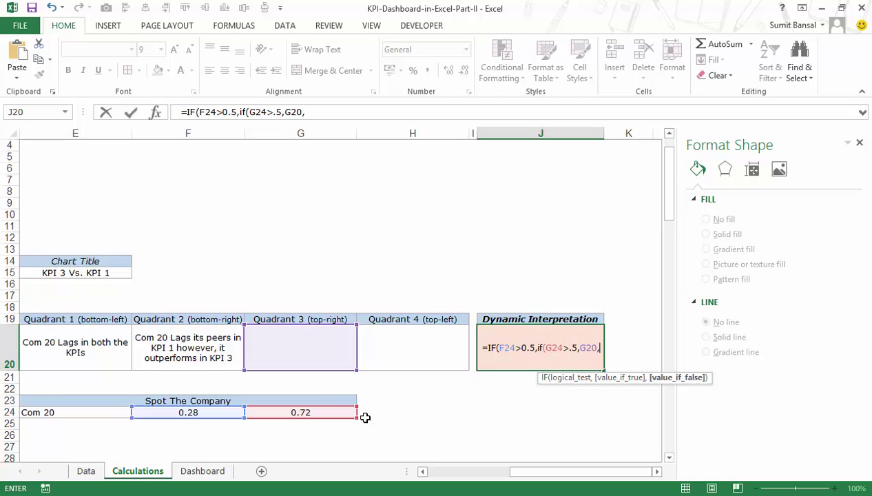
pyautogui.click(195, 350)
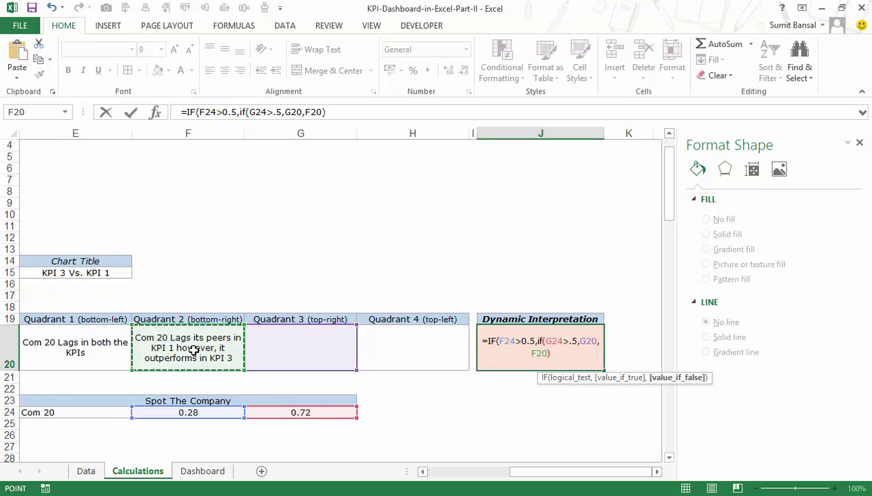
pyautogui.write('),')
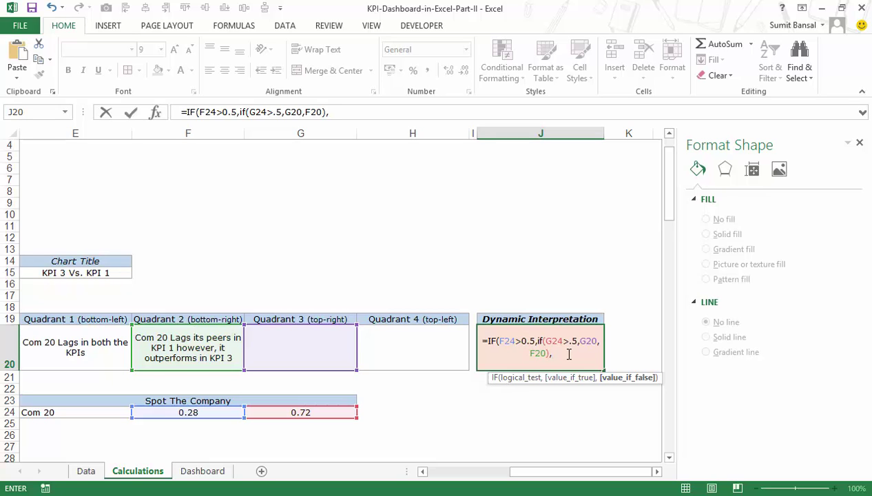
# - Add another nested IF testing G24>.5 as the outer formula's value-if-false argument in J20
pyautogui.write('if')
pyautogui.press('Return')
pyautogui.press('Return')
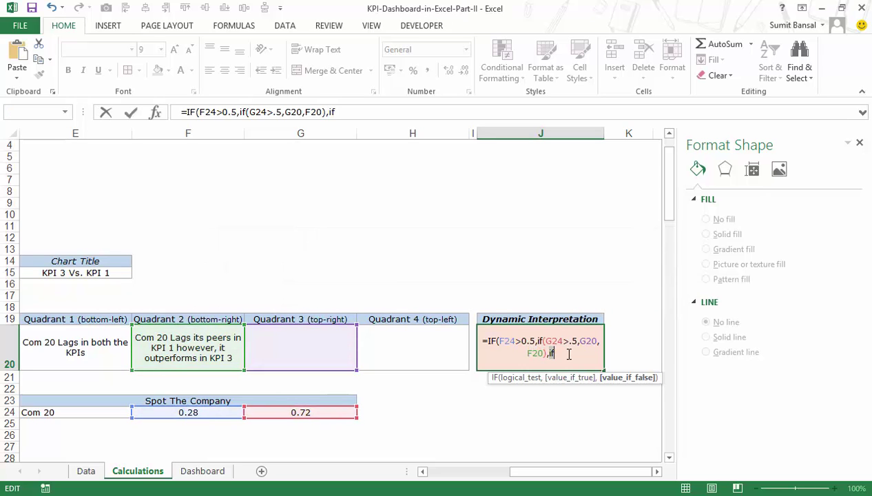
pyautogui.write('(')
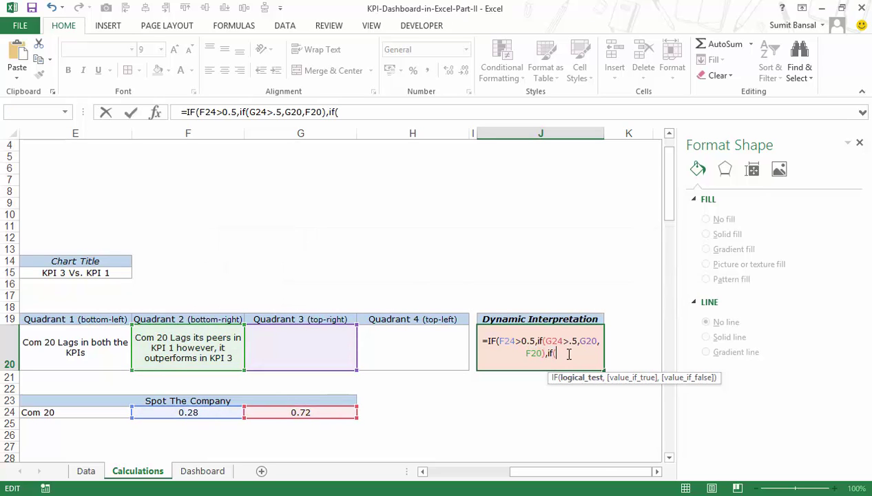
pyautogui.click(275, 413)
pyautogui.write('>')
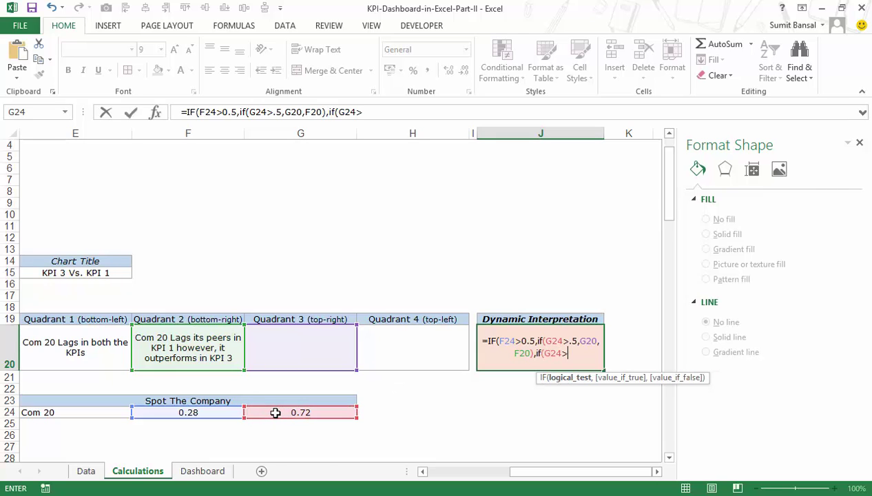
pyautogui.write('.5')
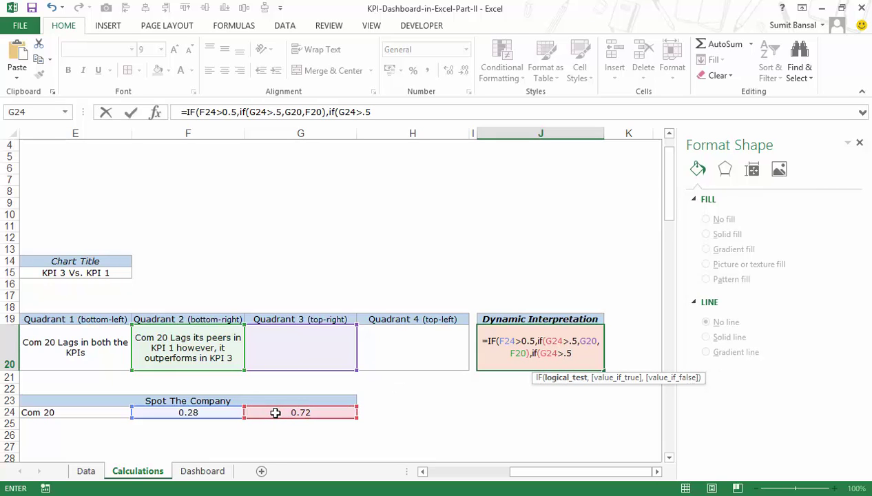
pyautogui.write(',')
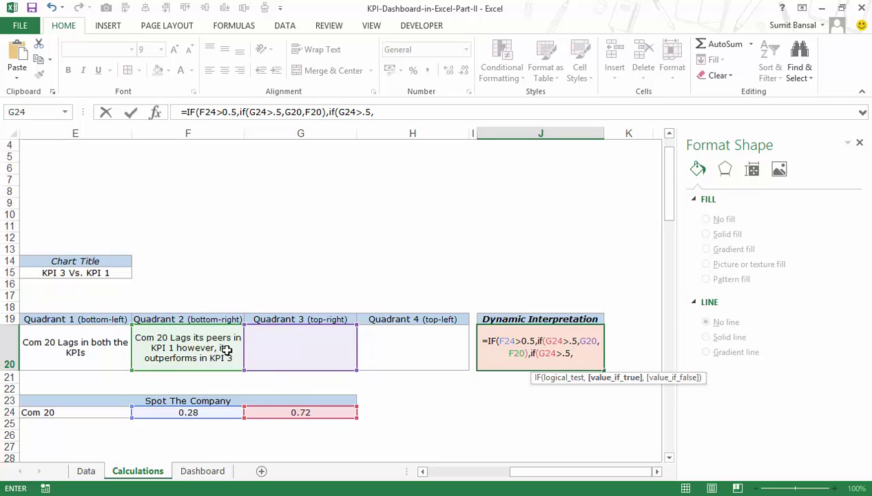
# - Make the last nested IF return H20 when true and E20 when false, and commit the J20 formula
pyautogui.click(410, 337)
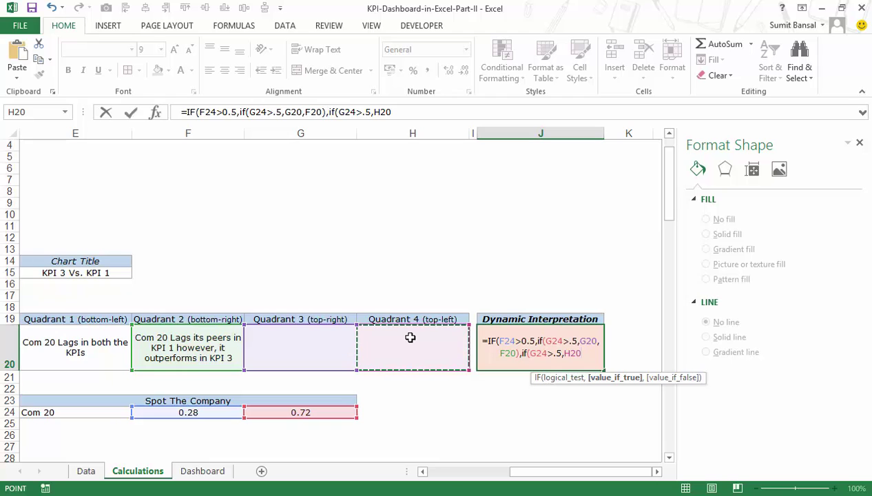
pyautogui.write(',')
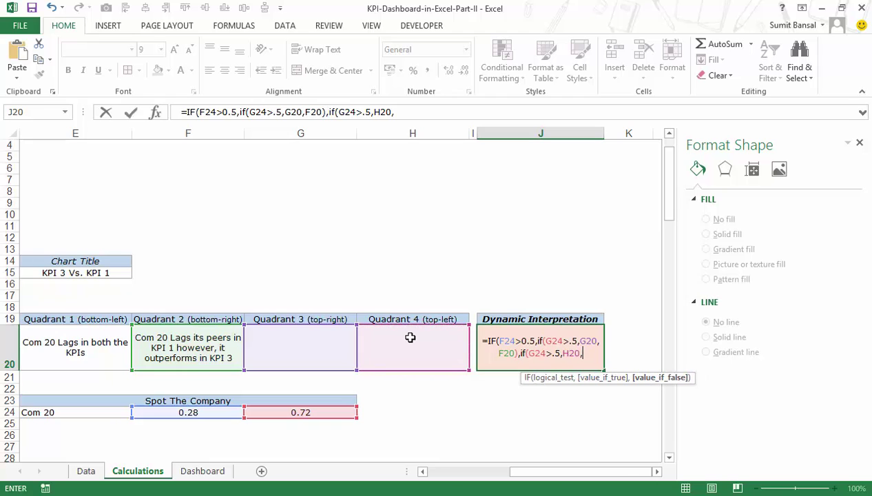
pyautogui.click(98, 350)
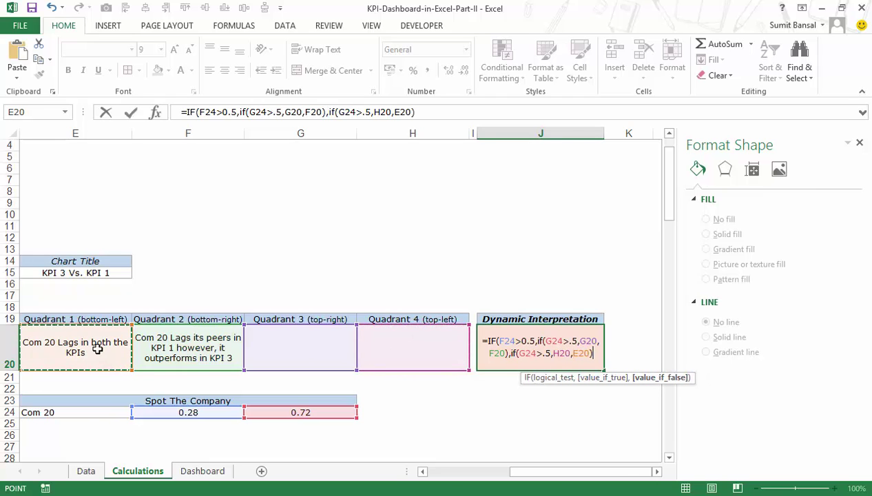
pyautogui.press('Return')
pyautogui.press('Return')
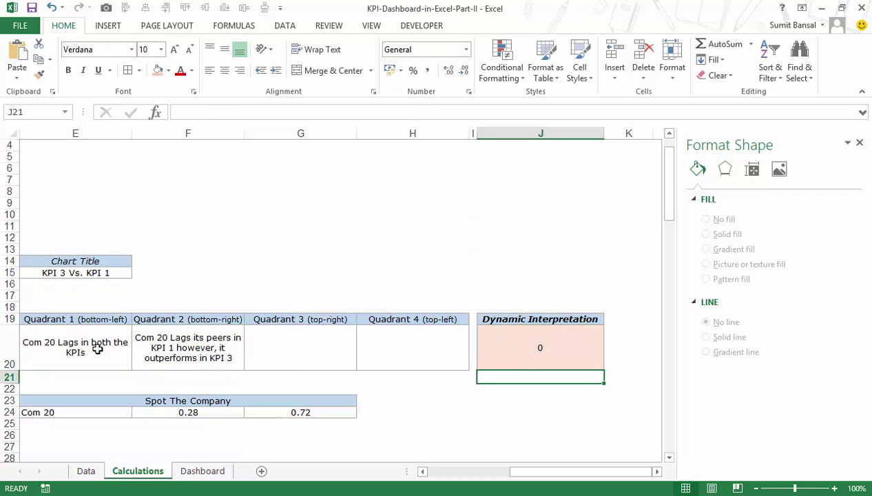
# - Choose Com 1 as the company in Dashboard cell F19 and check the Dynamic Interpretation text on the Calculations sheet
pyautogui.press('Up')
pyautogui.click(200, 473)
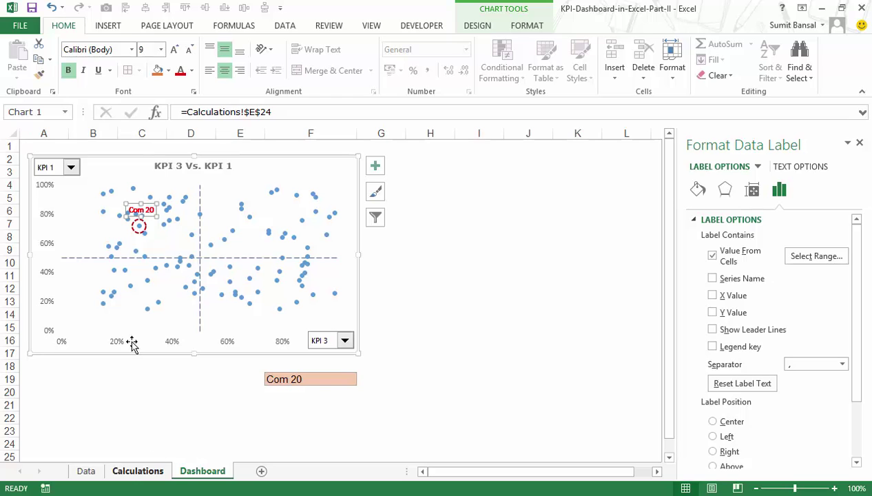
pyautogui.click(338, 383)
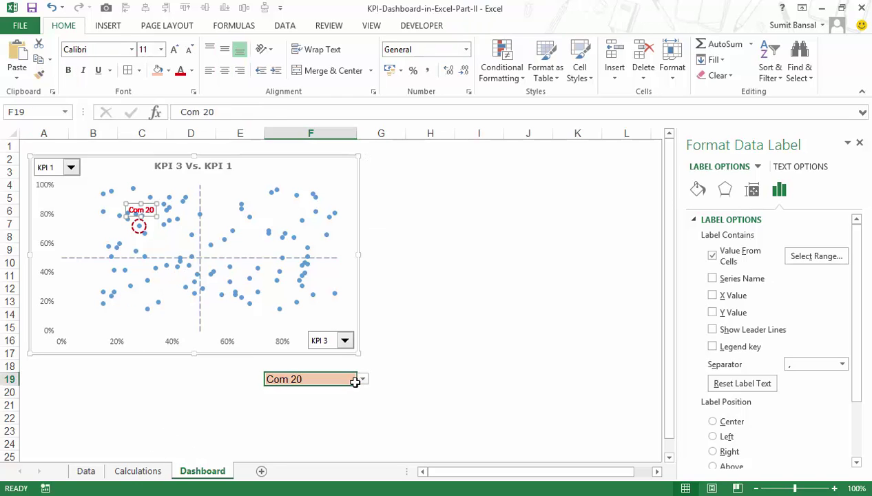
pyautogui.click(362, 379)
pyautogui.press('Escape')
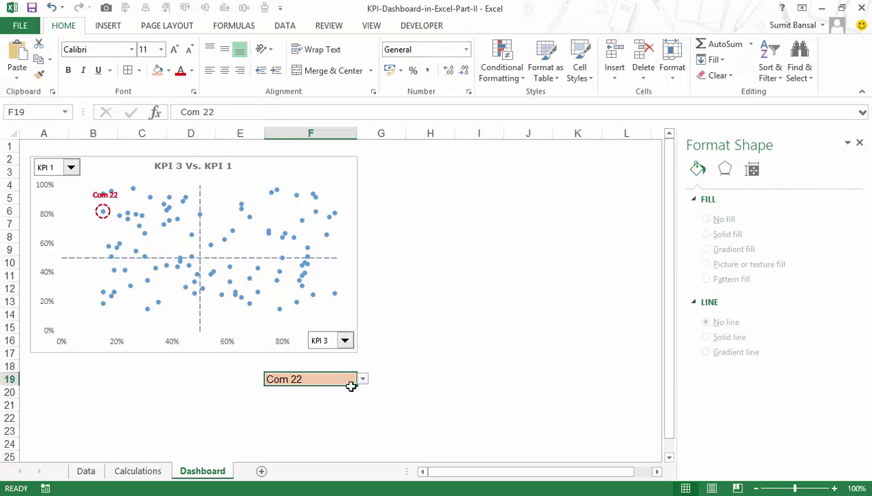
pyautogui.click(361, 378)
pyautogui.moveTo(365, 413); pyautogui.dragTo(330, 388)
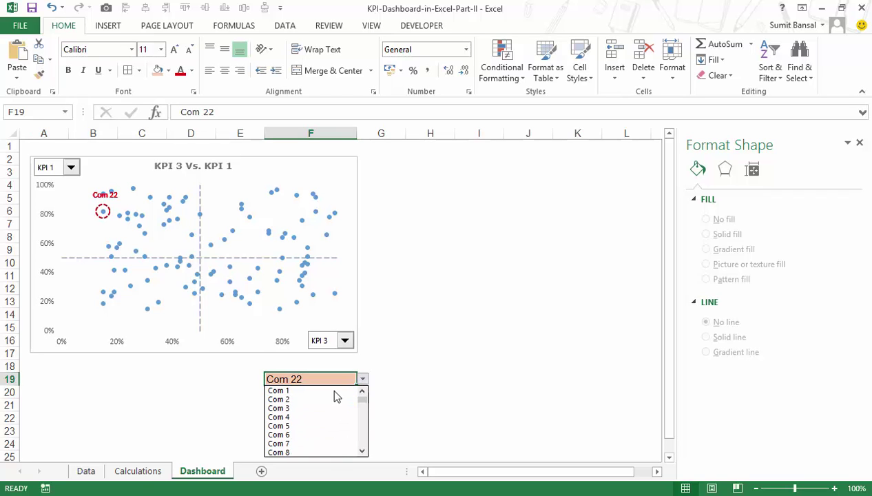
pyautogui.click(322, 390)
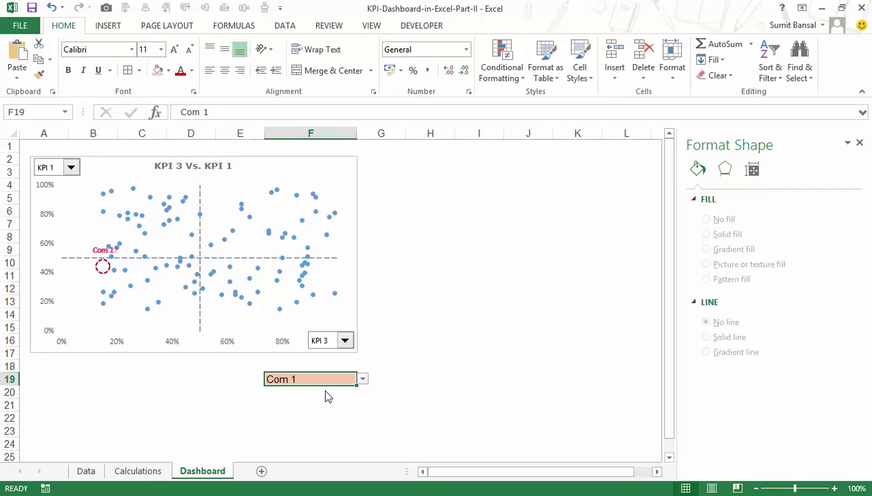
pyautogui.click(141, 472)
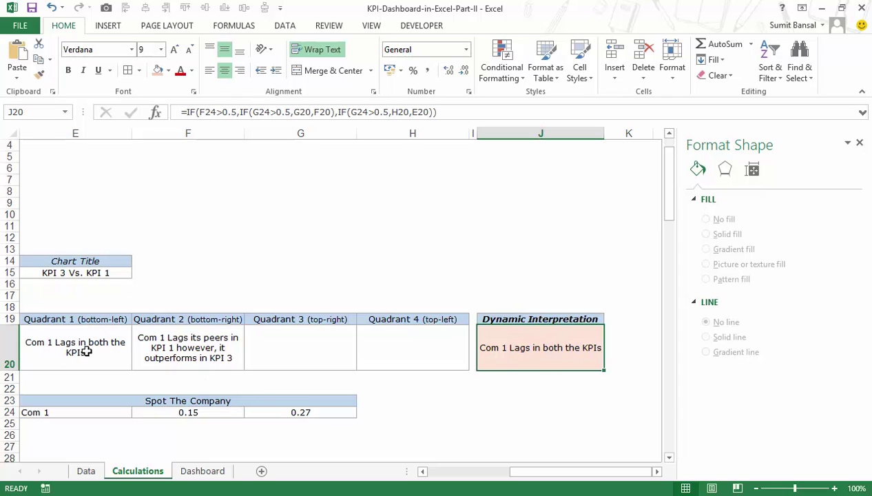
# - Draw a rectangle about 12.91 cm wide and 1.93 cm high below the scatter chart and company selector on the Dashboard sheet
pyautogui.click(201, 471)
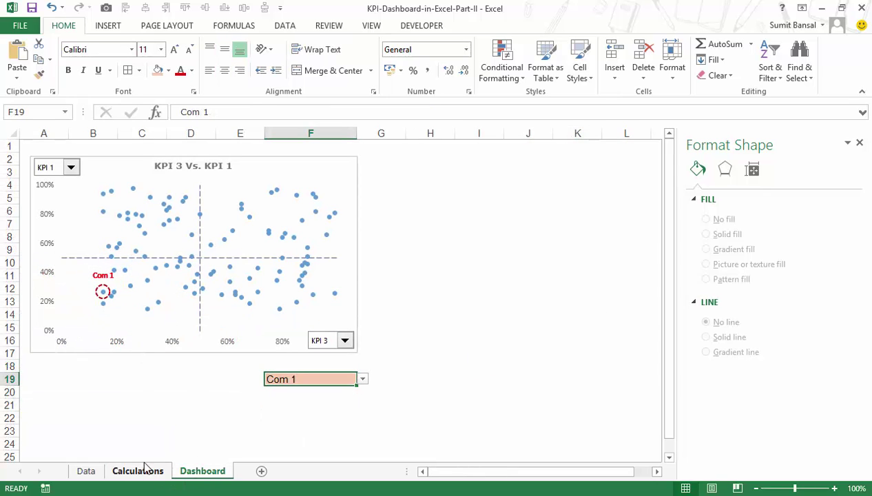
pyautogui.scroll(-1, 179, 51)
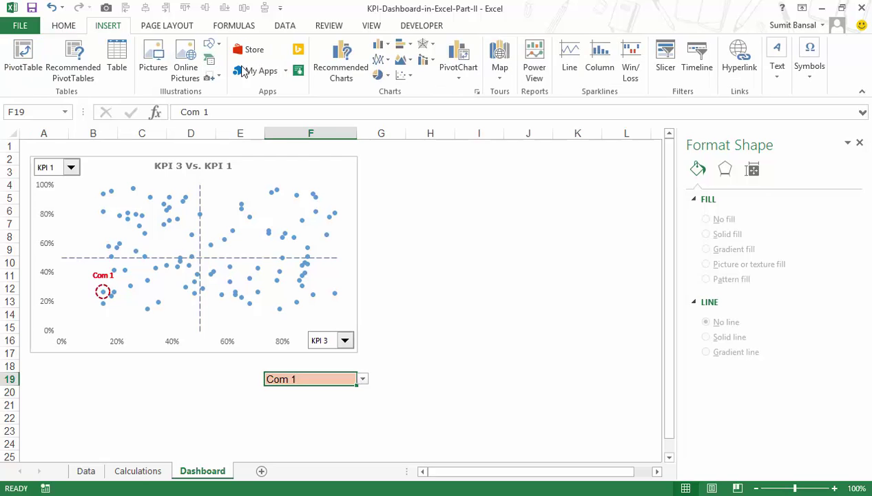
pyautogui.click(210, 45)
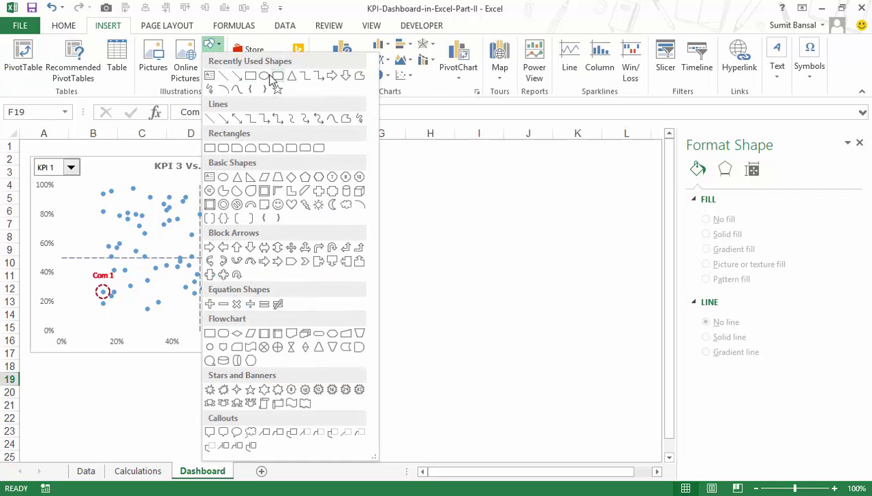
pyautogui.click(250, 76)
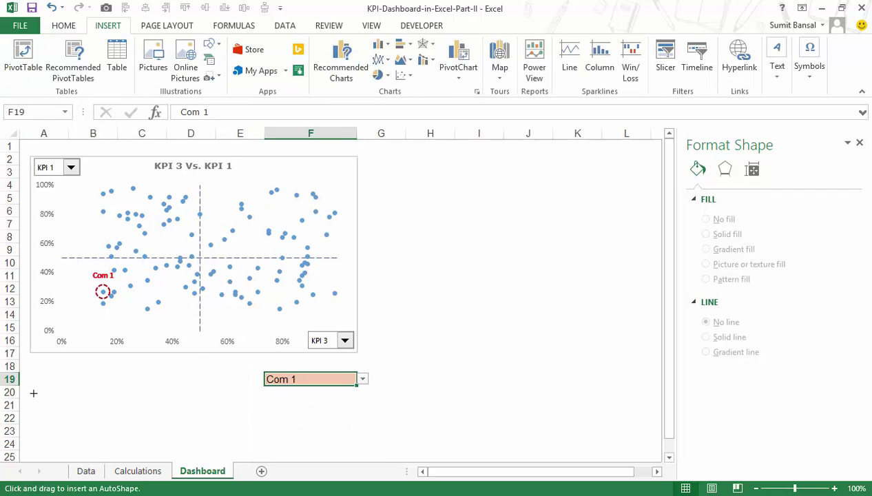
pyautogui.moveTo(33, 392); pyautogui.dragTo(366, 443)
# - Link the new rectangle's text to the Dynamic Interpretation cell with =Calculations!J20
pyautogui.click(189, 111)
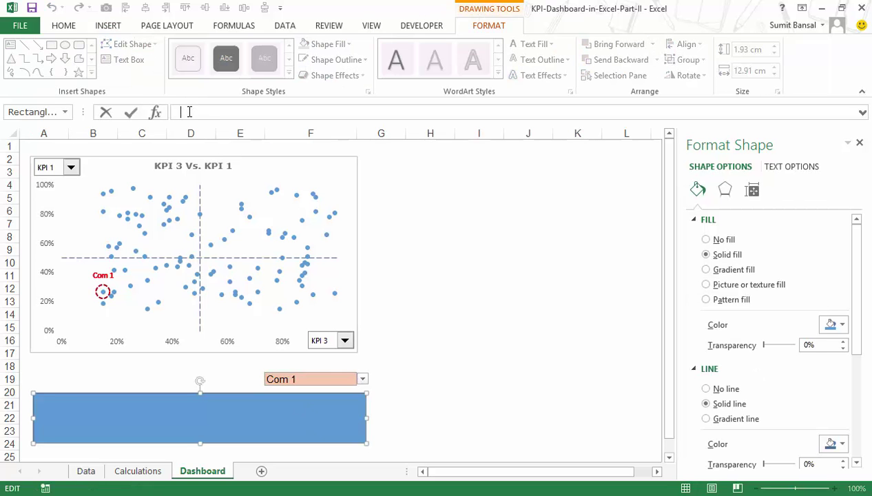
pyautogui.click(138, 471)
pyautogui.click(557, 349)
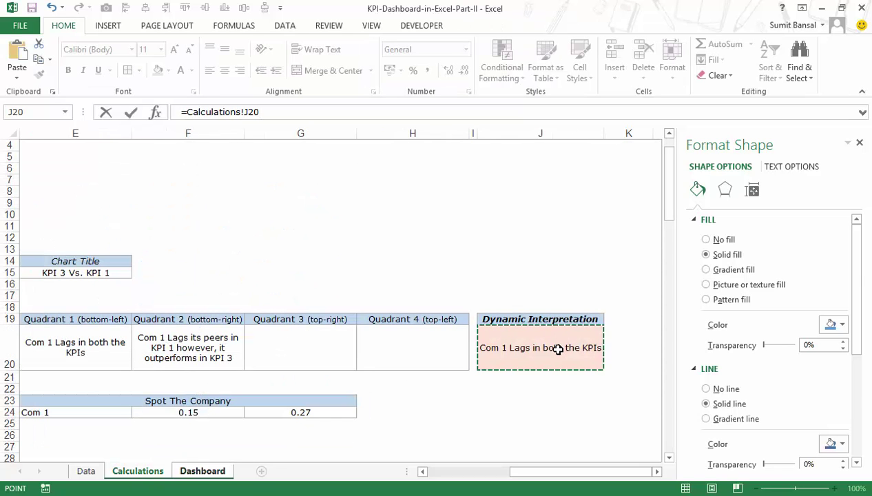
pyautogui.press('Return')
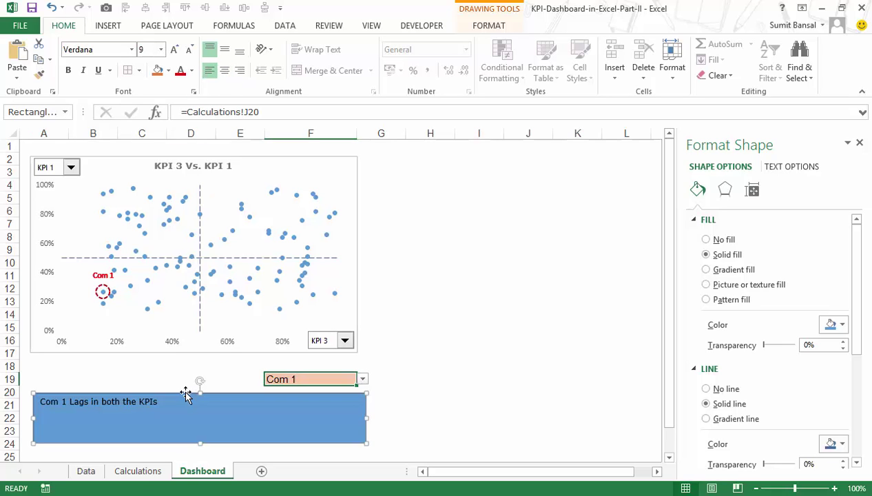
# - Centre the rectangle's text horizontally and vertically, and format it as 14 pt italic
pyautogui.click(224, 71)
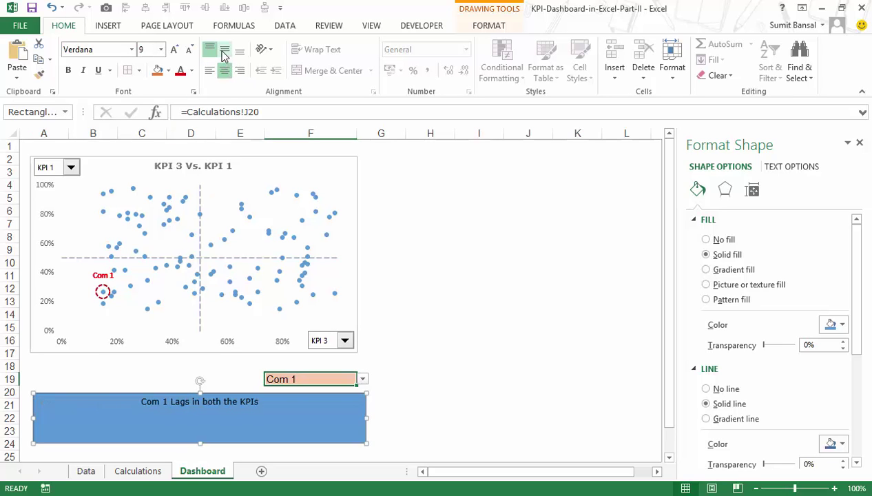
pyautogui.click(225, 49)
pyautogui.click(124, 50)
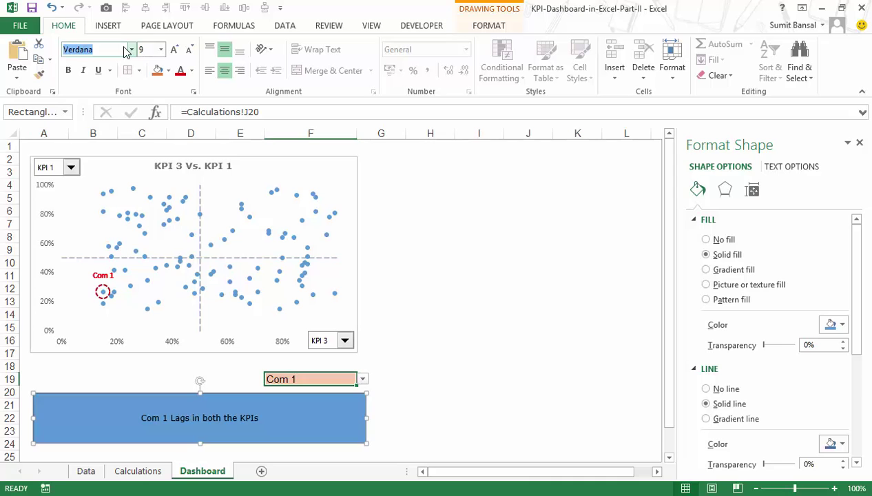
pyautogui.click(156, 50)
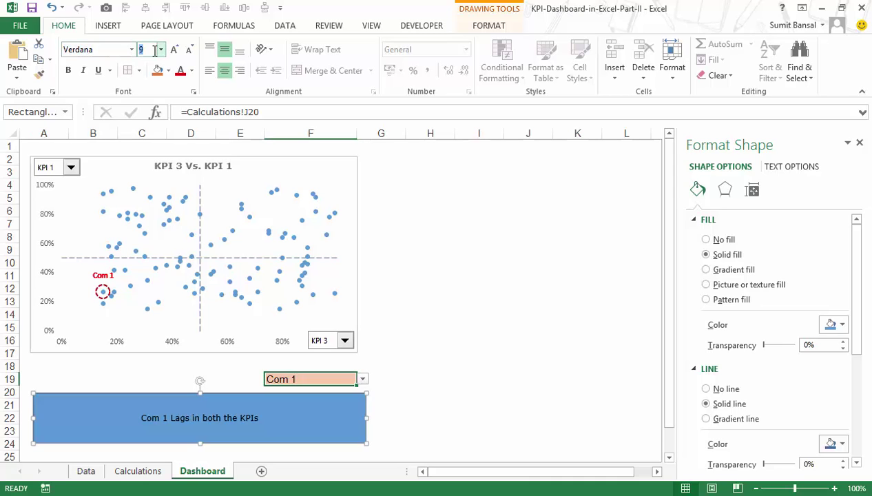
pyautogui.write('14')
pyautogui.press('Return')
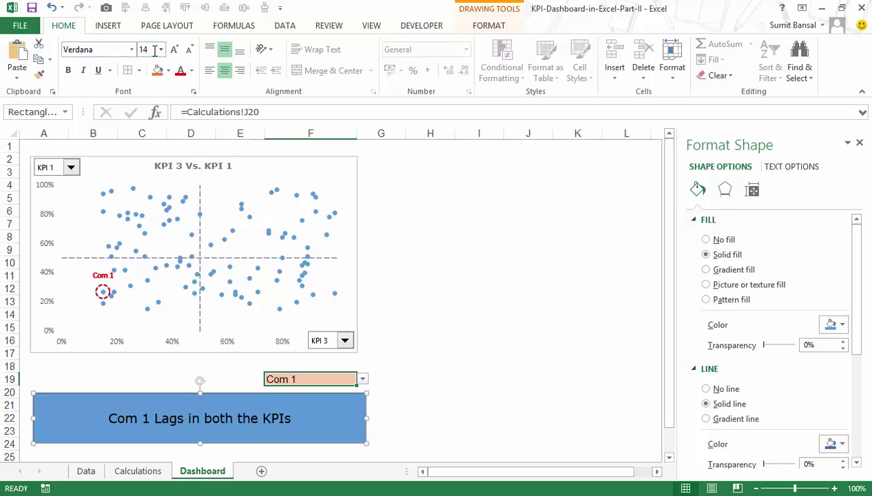
pyautogui.click(82, 71)
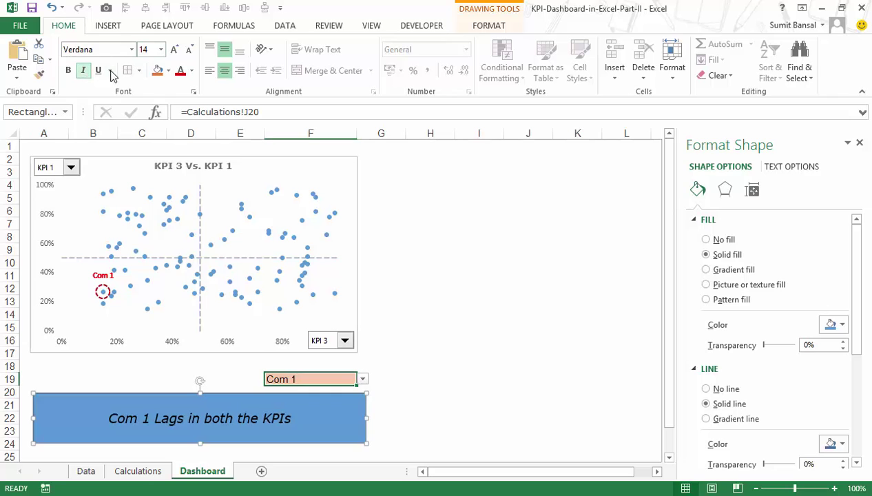
# - Colour the interpretation rectangle's text grey and give the shape a light blue solid fill
pyautogui.click(191, 71)
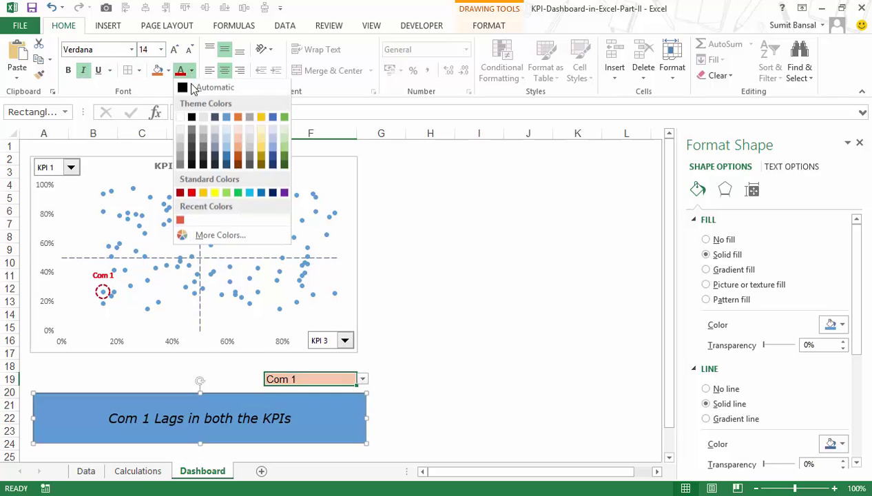
pyautogui.click(180, 156)
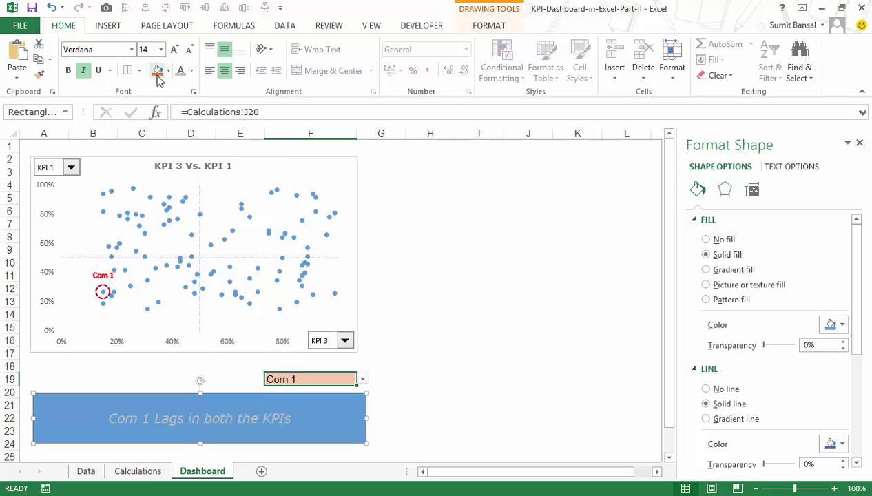
pyautogui.rightClick(362, 402)
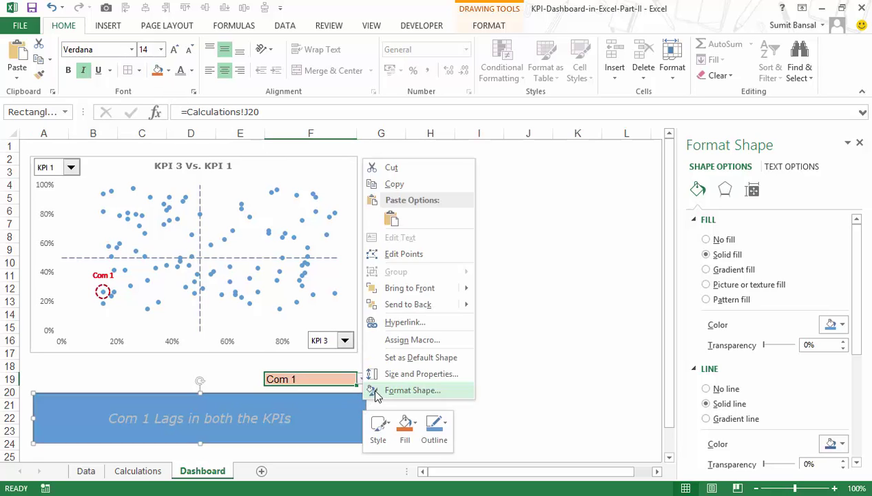
pyautogui.click(371, 389)
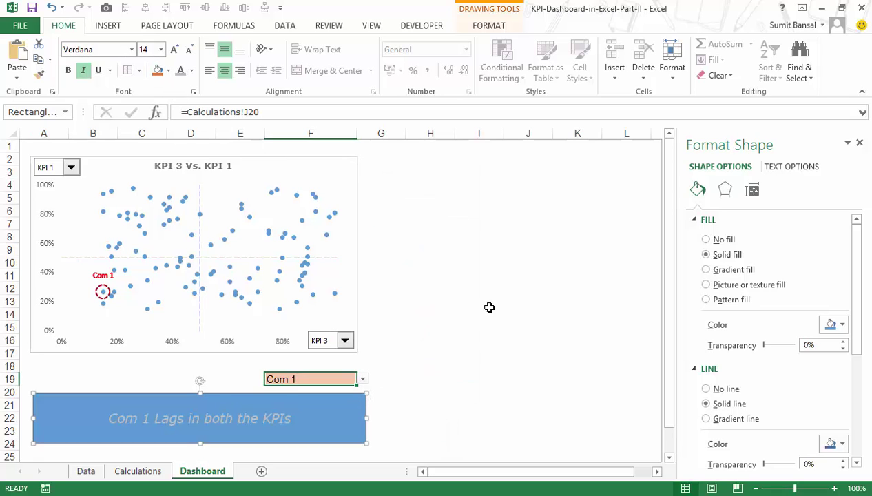
pyautogui.click(839, 324)
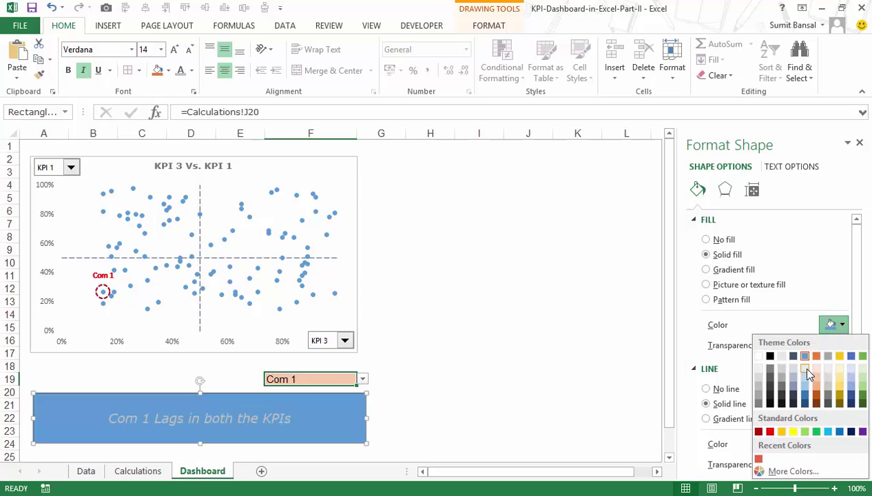
pyautogui.click(806, 369)
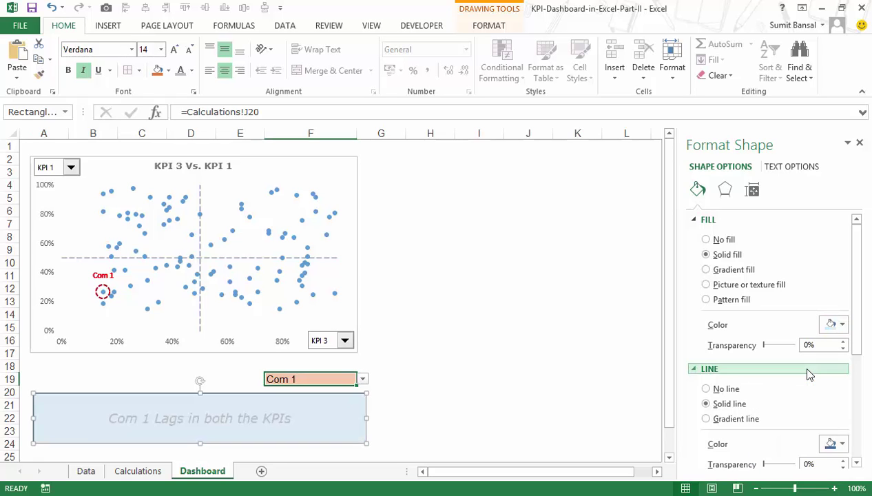
pyautogui.click(190, 71)
pyautogui.press('Escape')
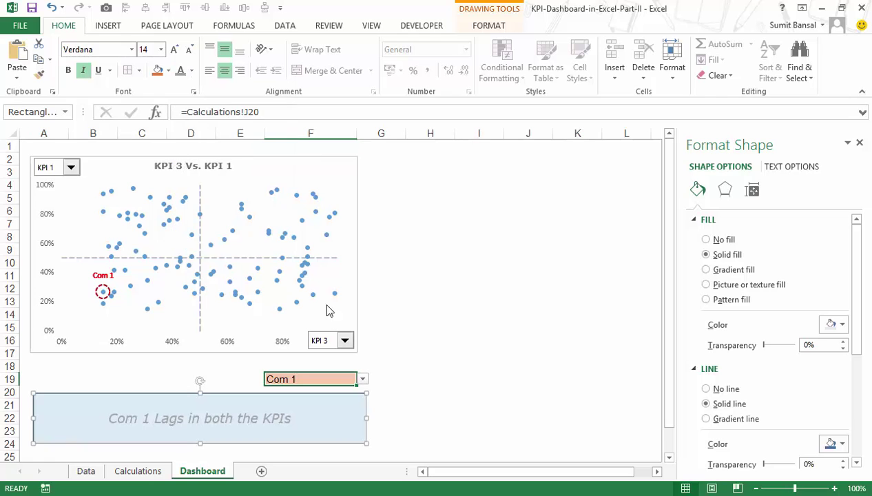
pyautogui.click(457, 354)
# - Choose Com 2, Com 4 and finally Com 7 in Dashboard cell F19, and check the interpretation against the quadrant texts on Calculations
pyautogui.click(352, 380)
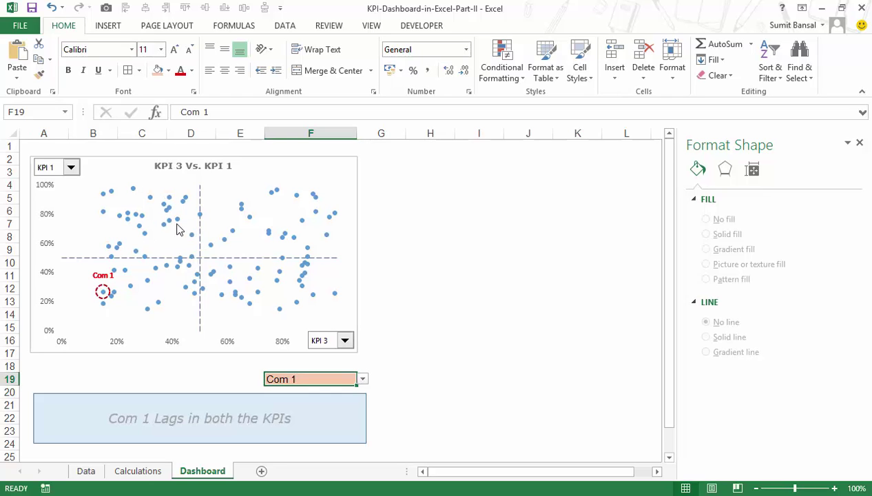
pyautogui.moveTo(177, 230)
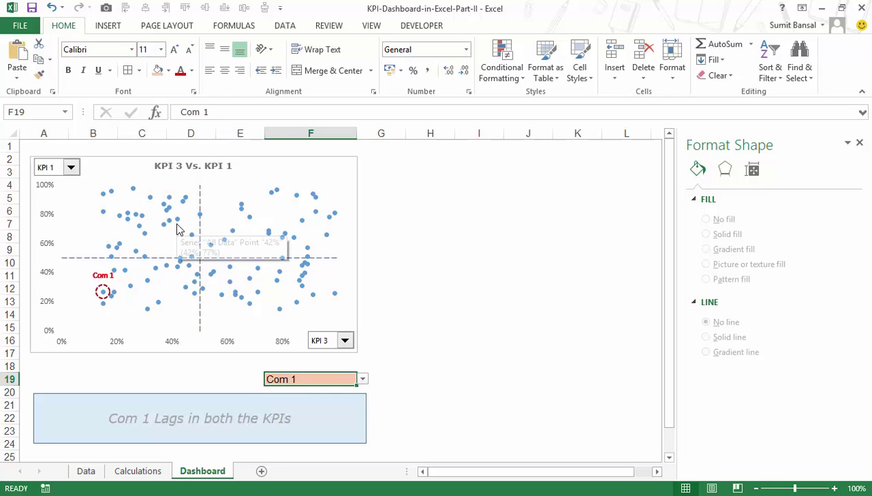
pyautogui.click(363, 379)
pyautogui.click(338, 398)
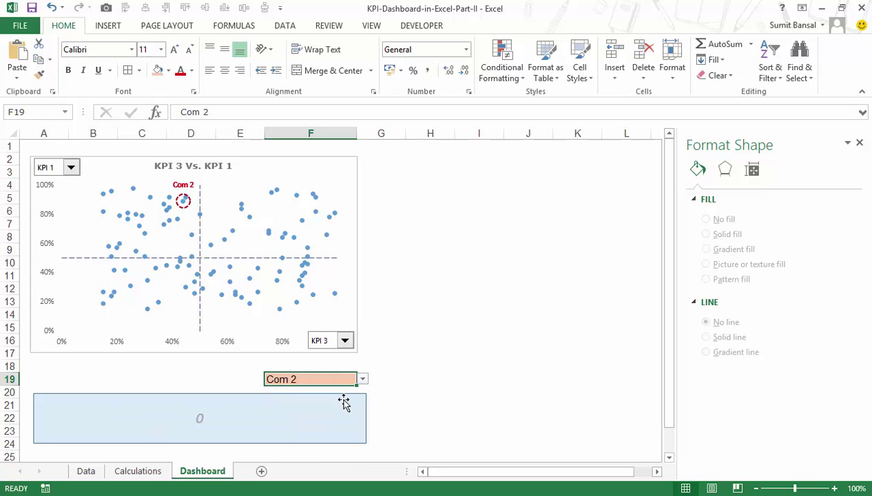
pyautogui.click(362, 378)
pyautogui.click(340, 406)
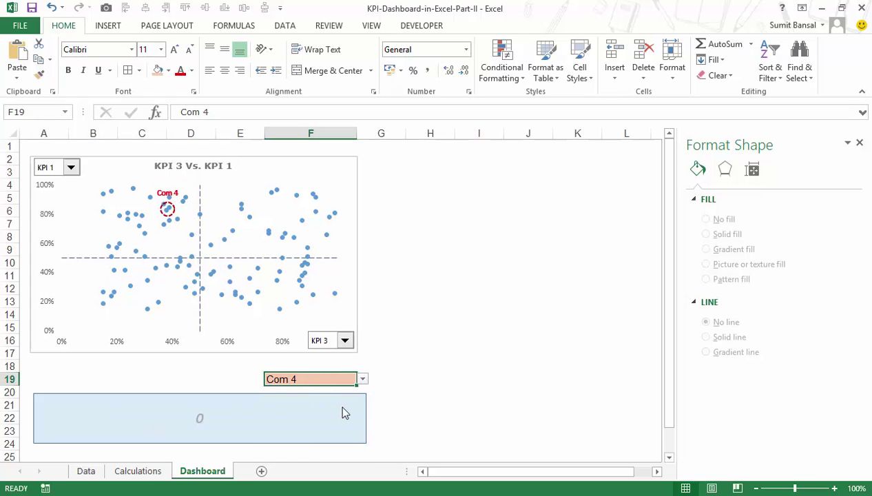
pyautogui.click(363, 379)
pyautogui.click(338, 416)
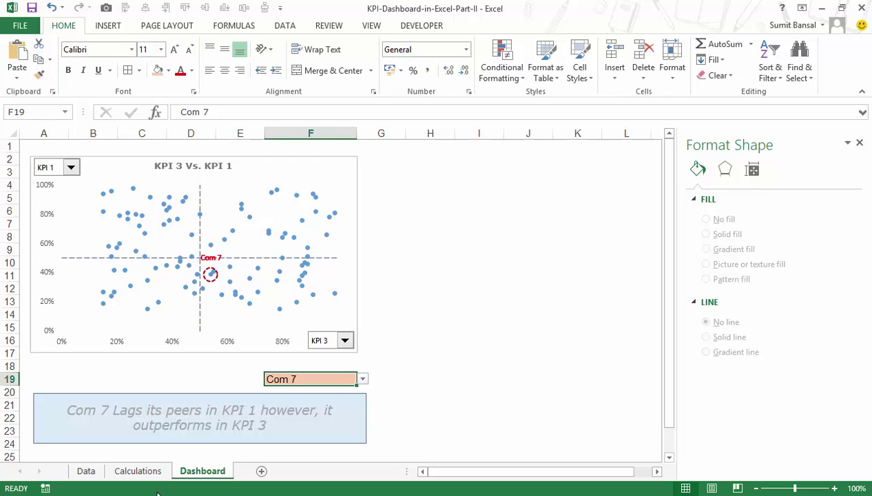
pyautogui.click(141, 471)
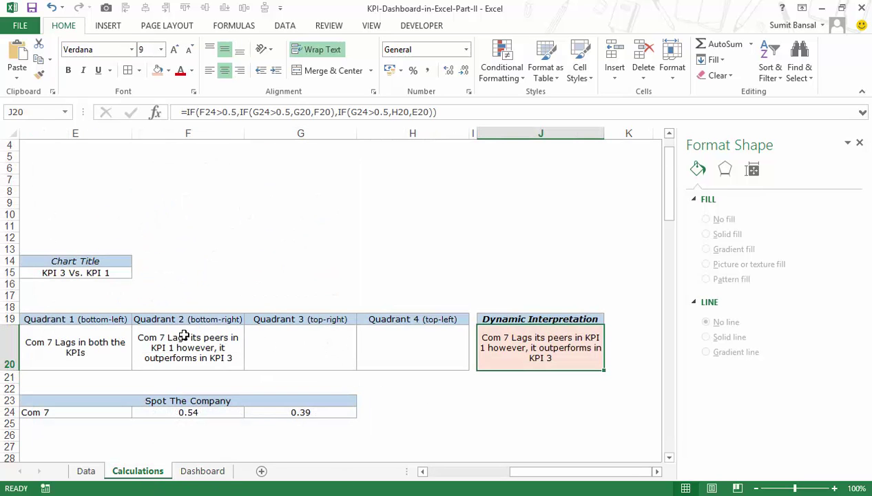
pyautogui.click(212, 471)
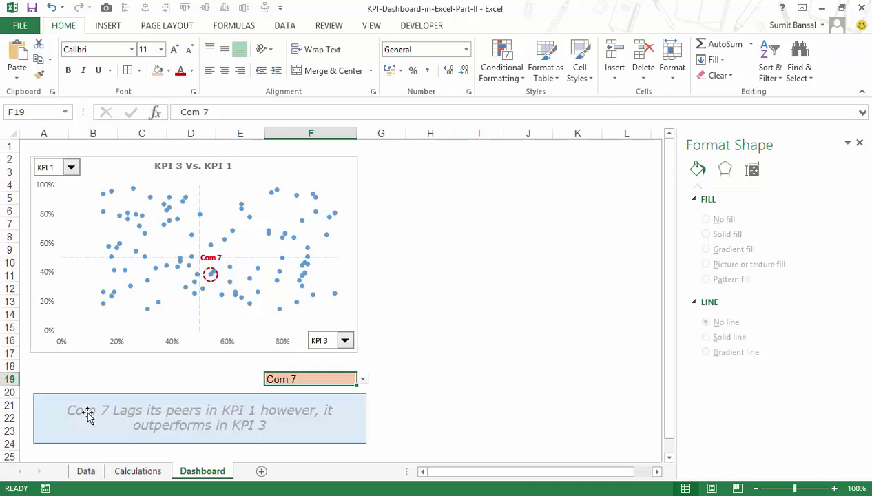